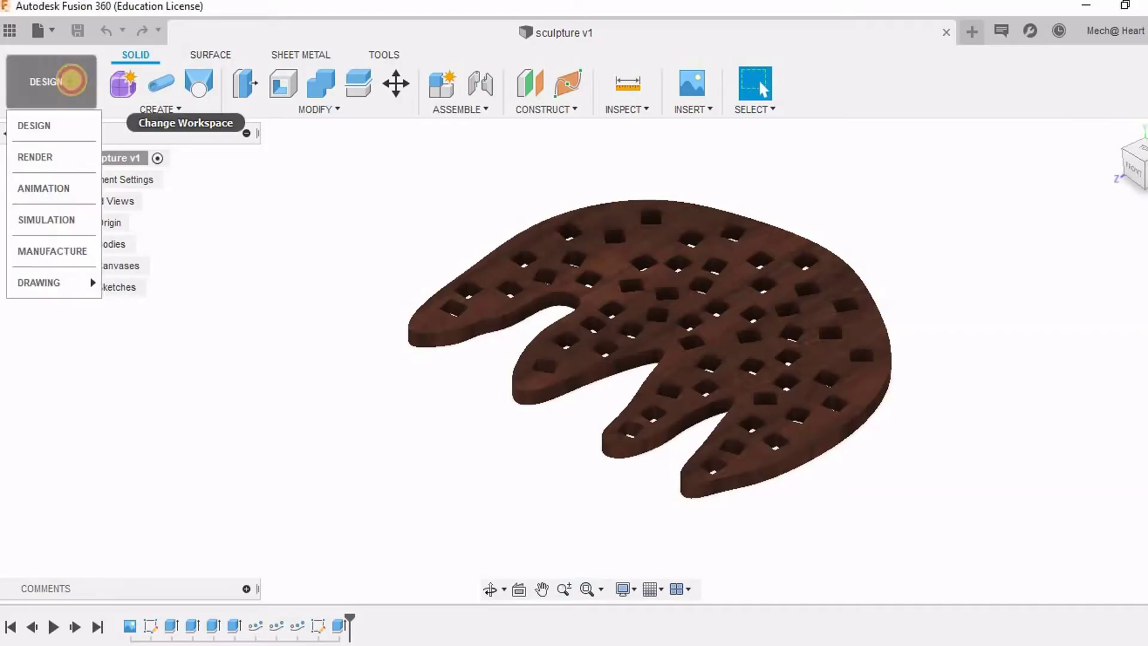
# - Start a new milling setup in the Manufacture workspace
pyautogui.click(79, 246)
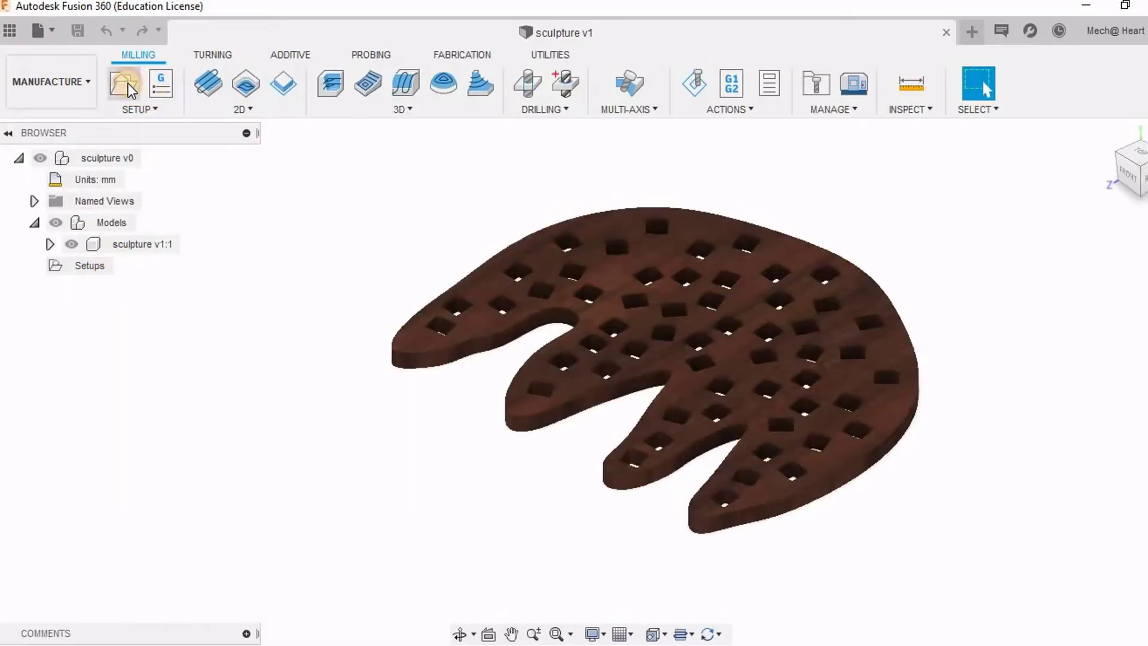
pyautogui.click(128, 83)
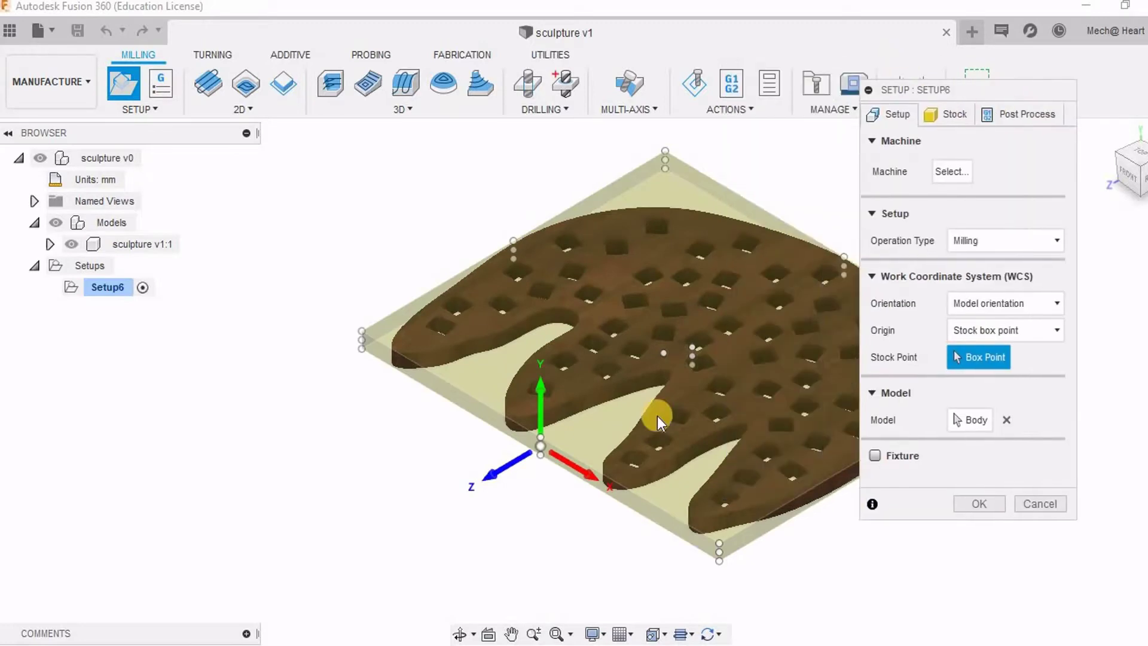
pyautogui.moveTo(656, 410)
pyautogui.keyDown('shift'); pyautogui.mouseDown(button='middle')
pyautogui.moveTo(584, 392)
pyautogui.moveTo(691, 415)
pyautogui.moveTo(675, 397)
pyautogui.mouseUp(button='middle'); pyautogui.keyUp('shift')
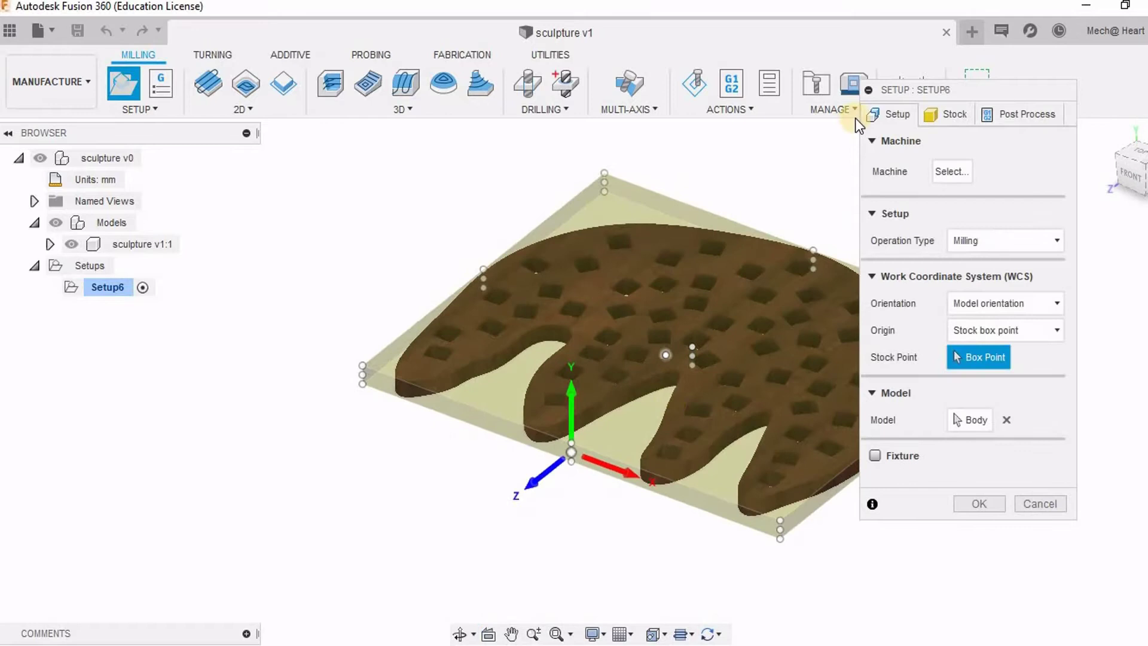
pyautogui.moveTo(1027, 91); pyautogui.dragTo(1039, 55)
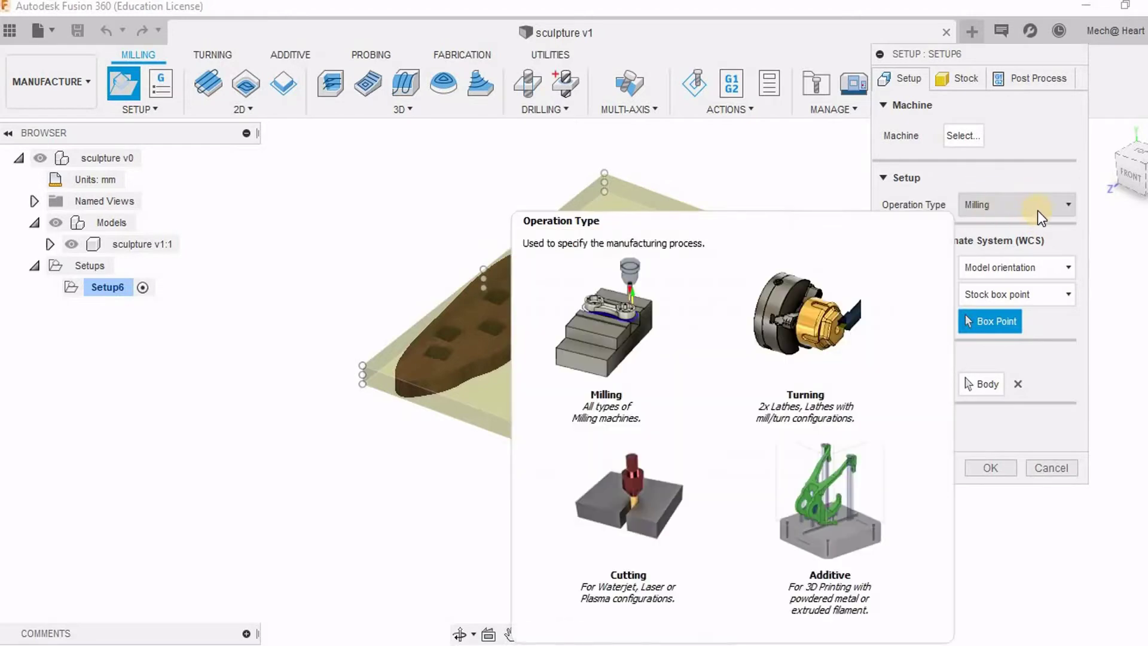
# - Orient the setup by picking the plate's vertical edge as Z and its bottom edge as X
pyautogui.click(1057, 267)
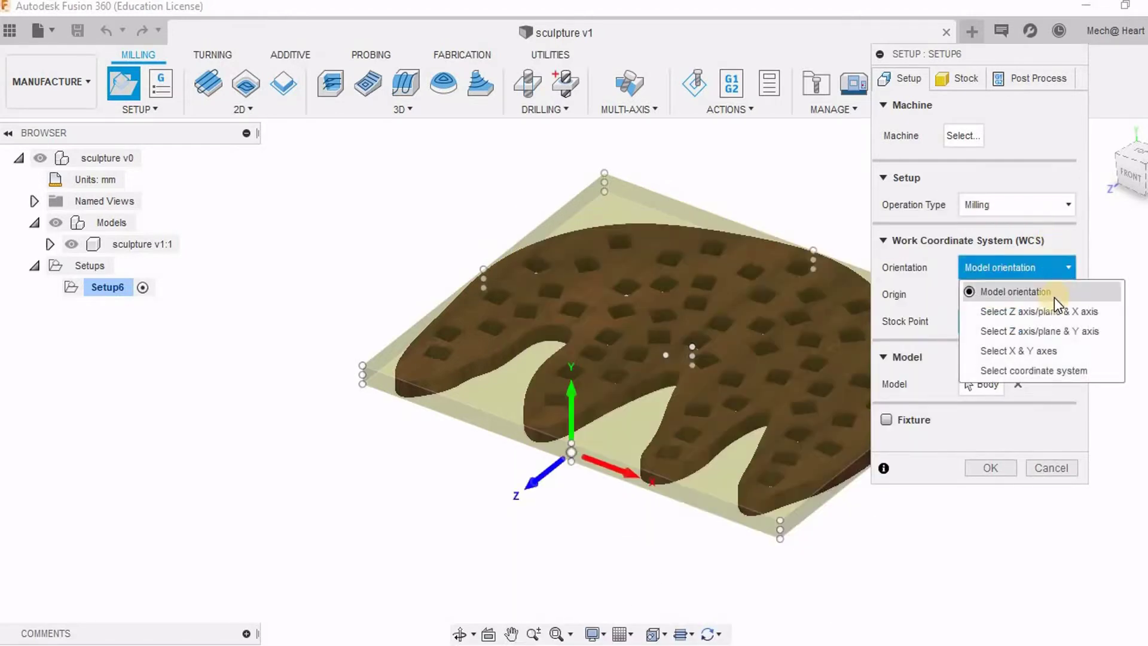
pyautogui.click(1050, 318)
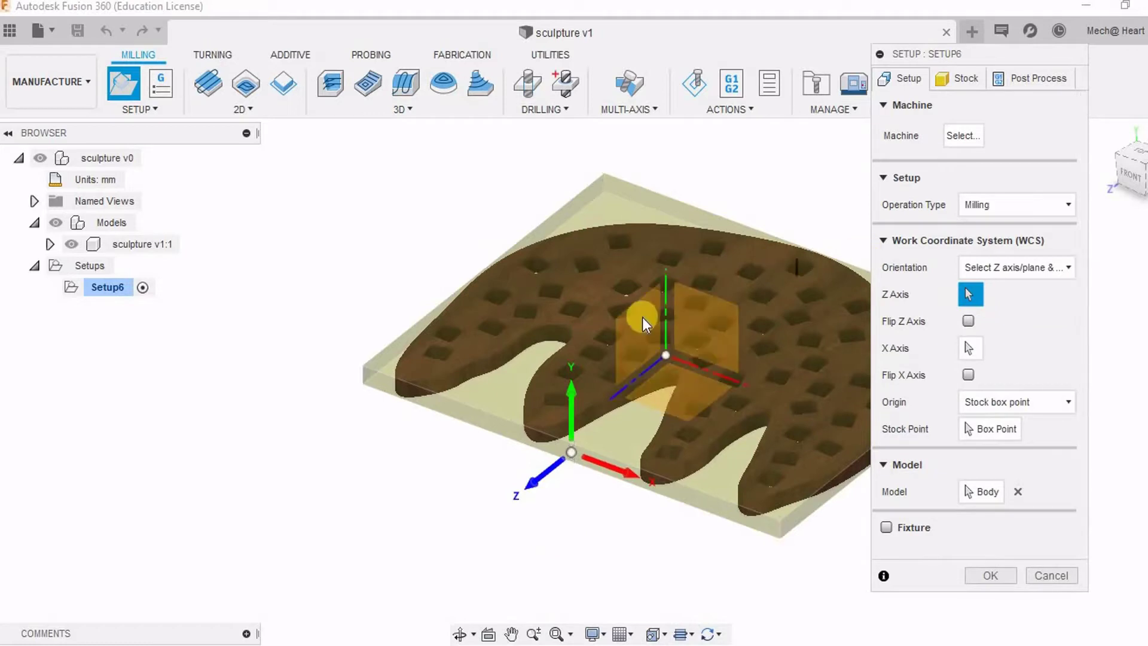
pyautogui.click(664, 277)
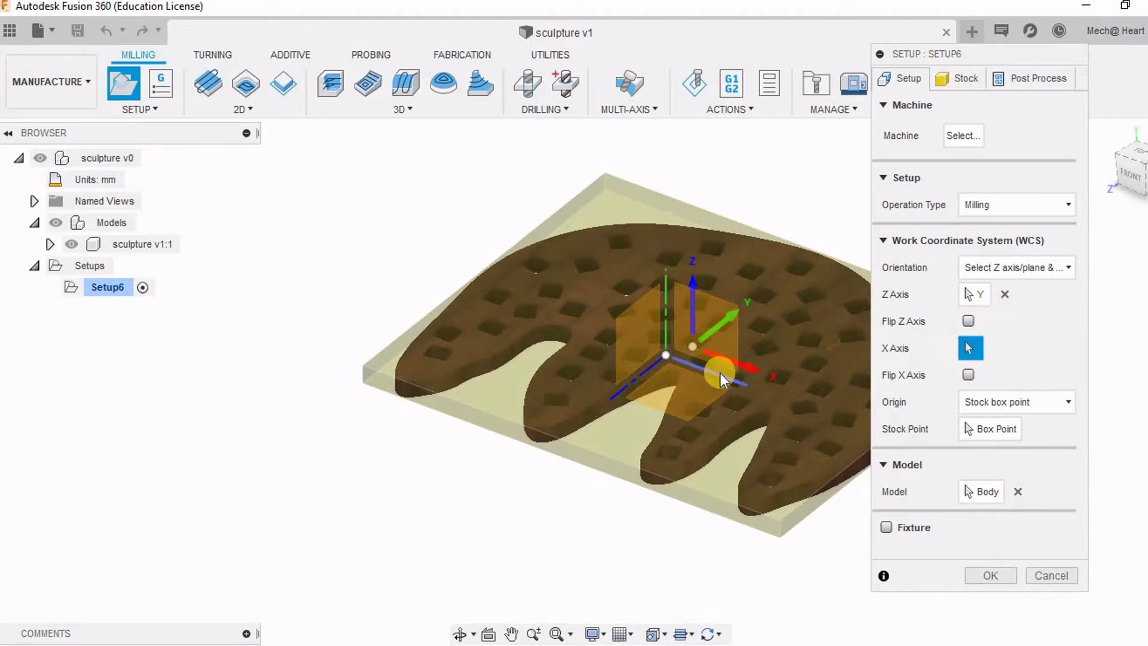
pyautogui.click(720, 372)
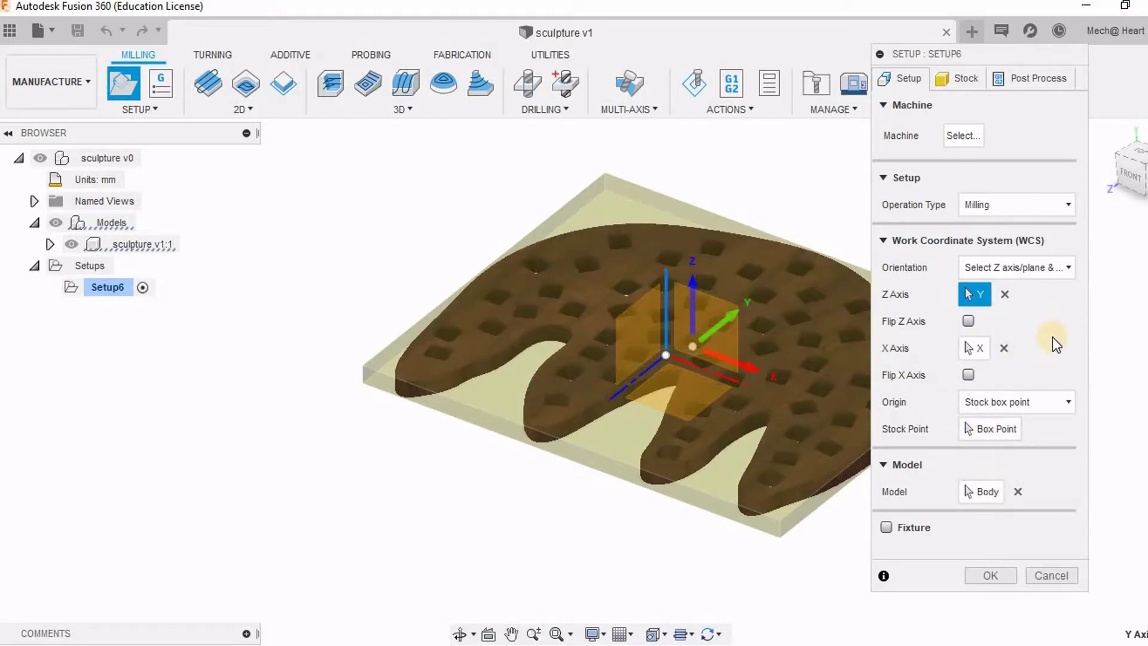
pyautogui.click(983, 426)
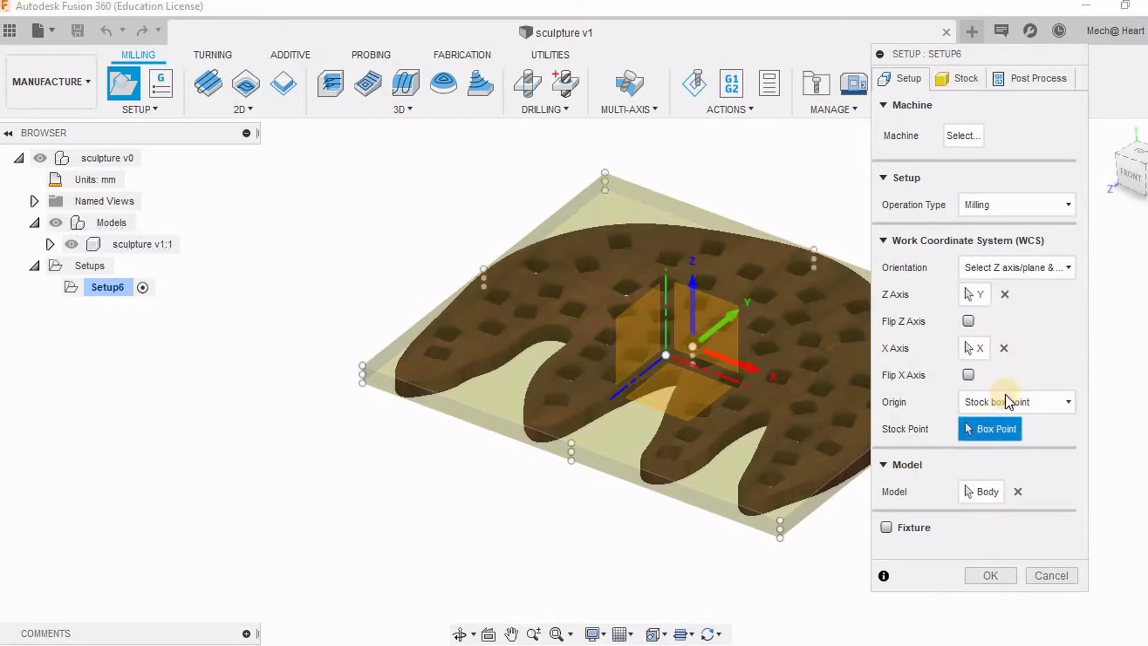
# - Put the origin at the stock's left corner and set stock side offset 30, top offset 0
pyautogui.click(366, 365)
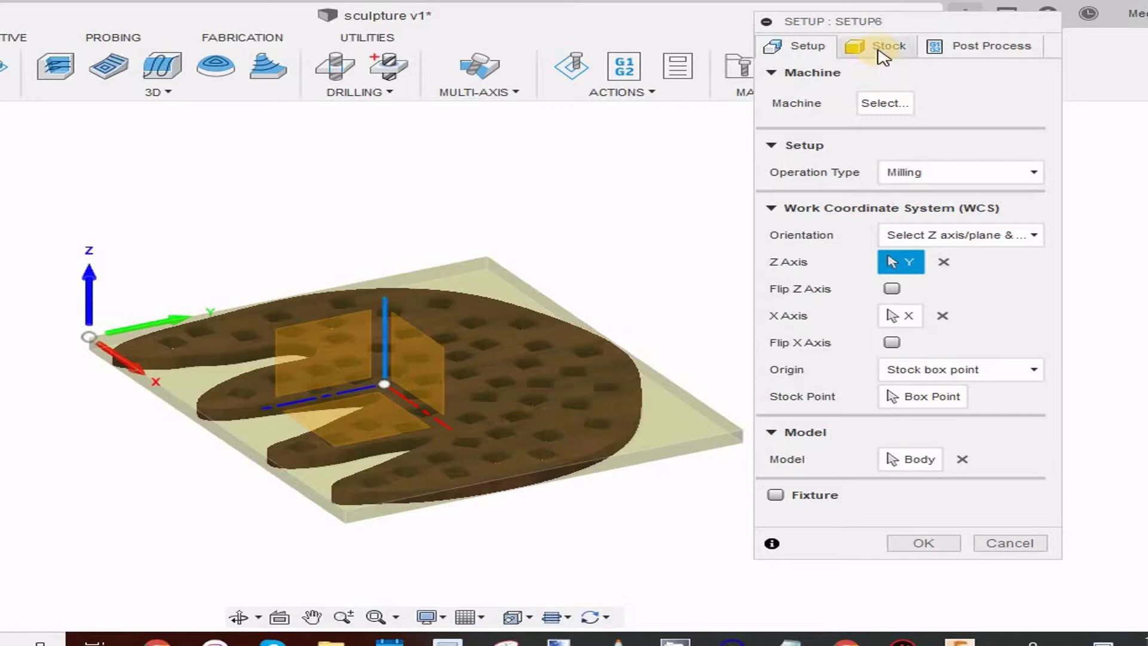
pyautogui.click(880, 48)
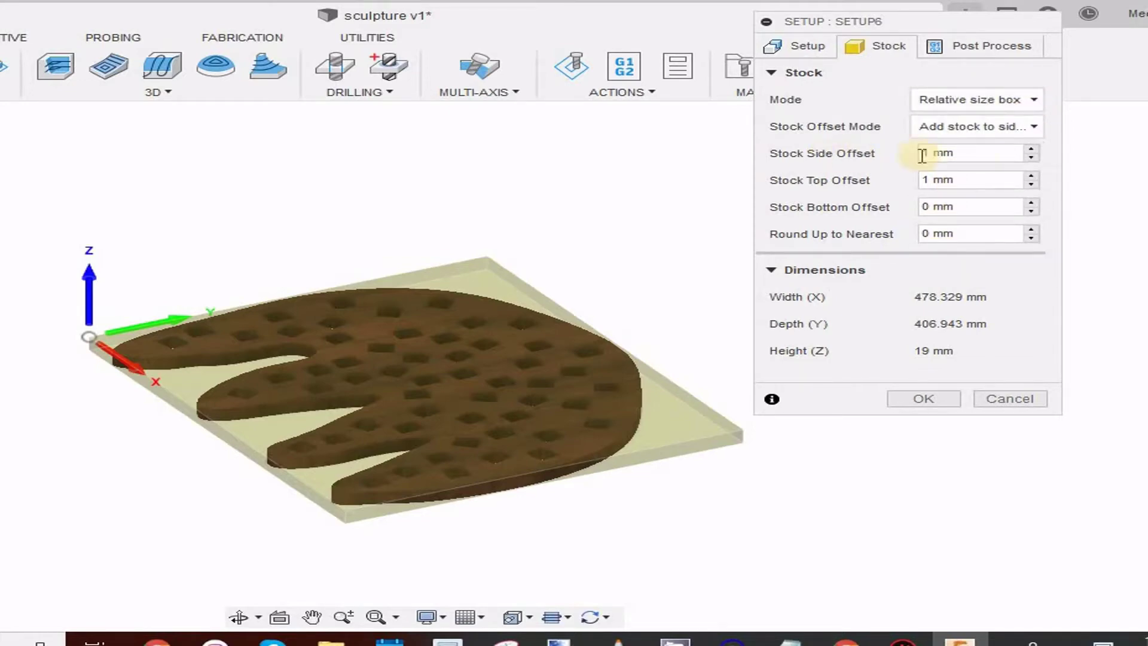
pyautogui.click(976, 157)
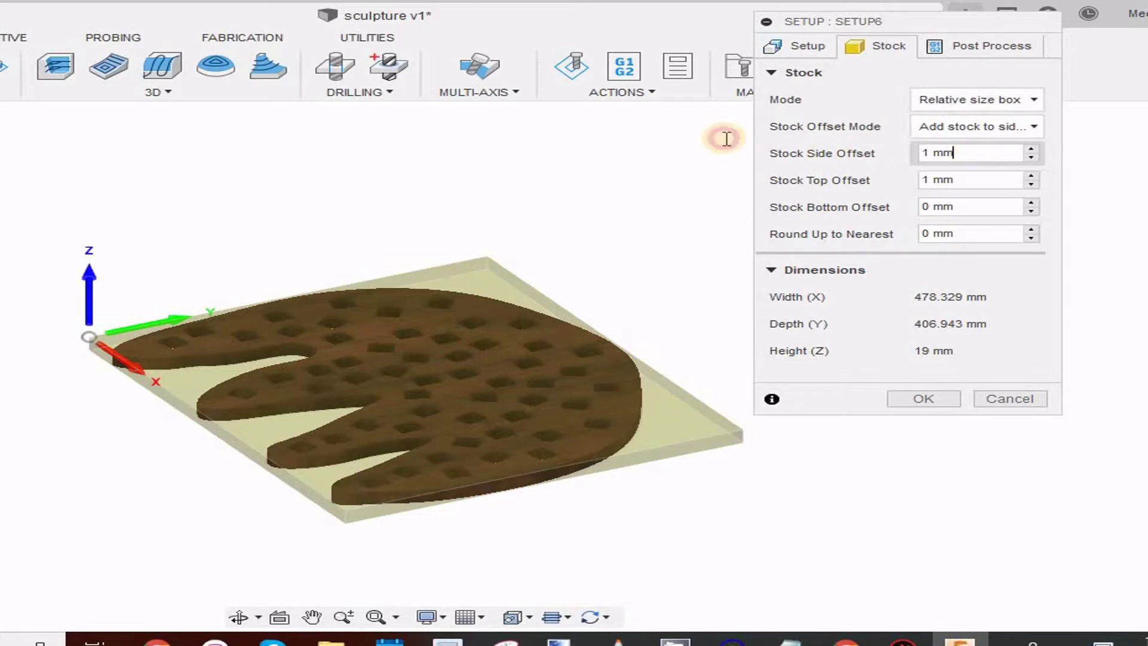
pyautogui.hotkey('ctrl', 'a')
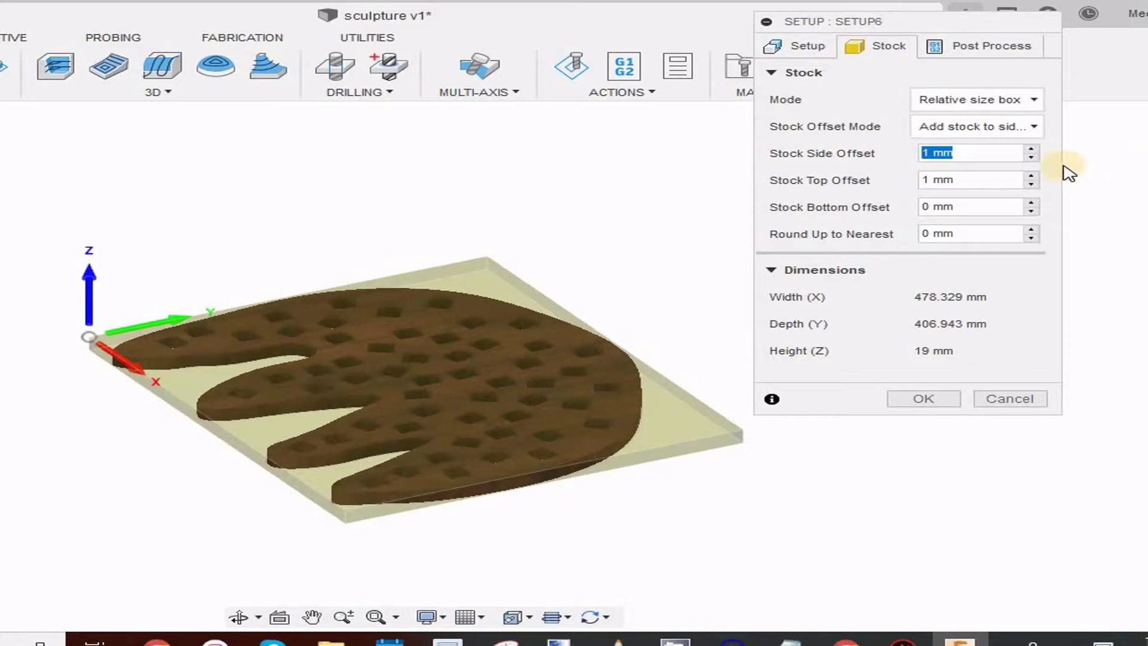
pyautogui.write('30')
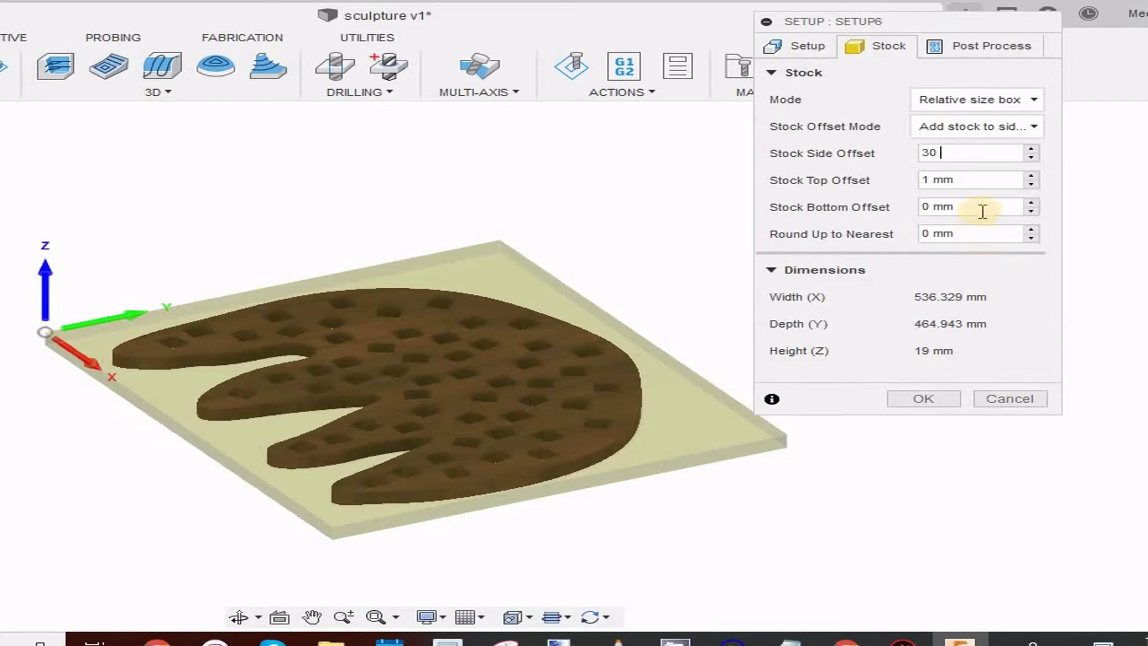
pyautogui.moveTo(976, 178); pyautogui.dragTo(918, 179)
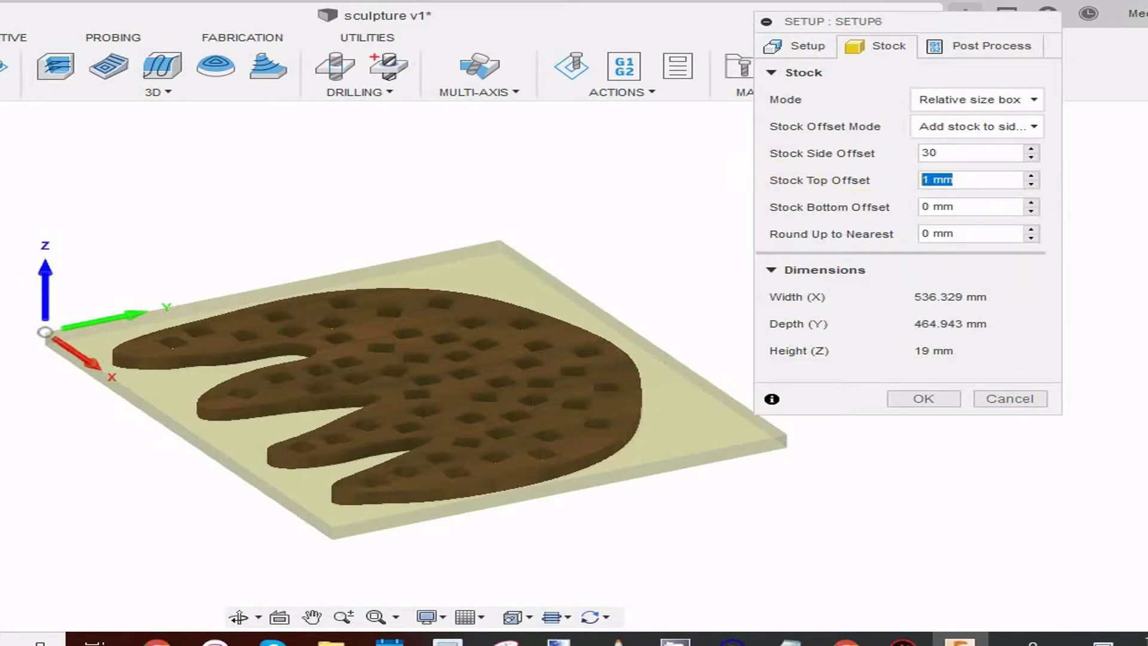
pyautogui.write('0')
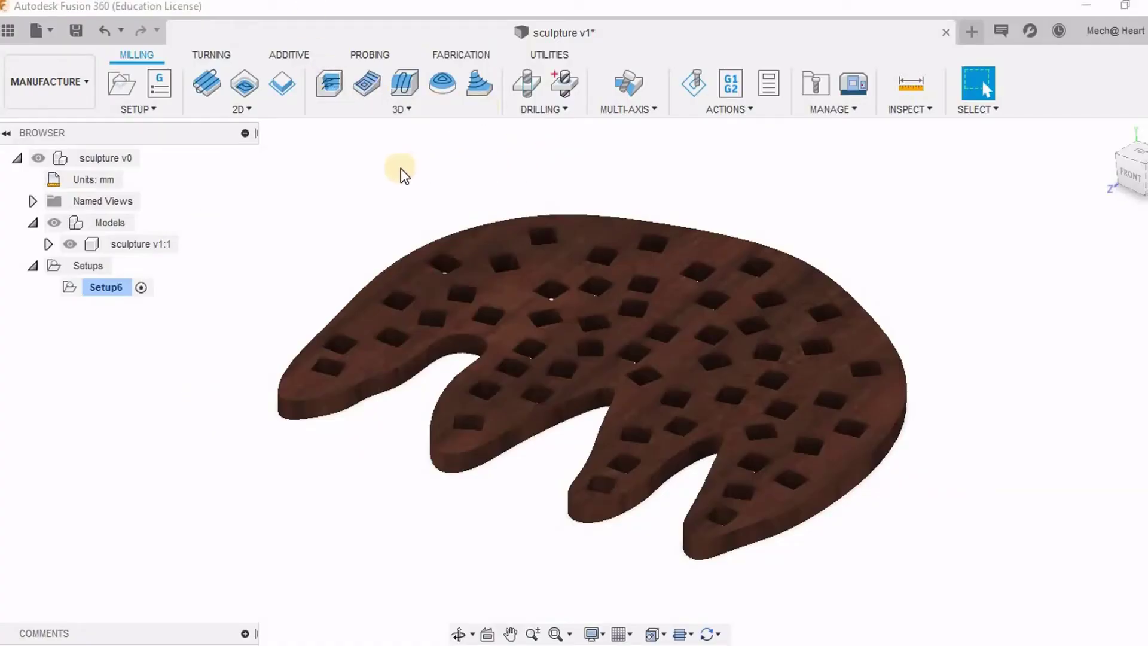
# - Start a 2D Pocket and create a new flat end mill in the document library
pyautogui.click(238, 106)
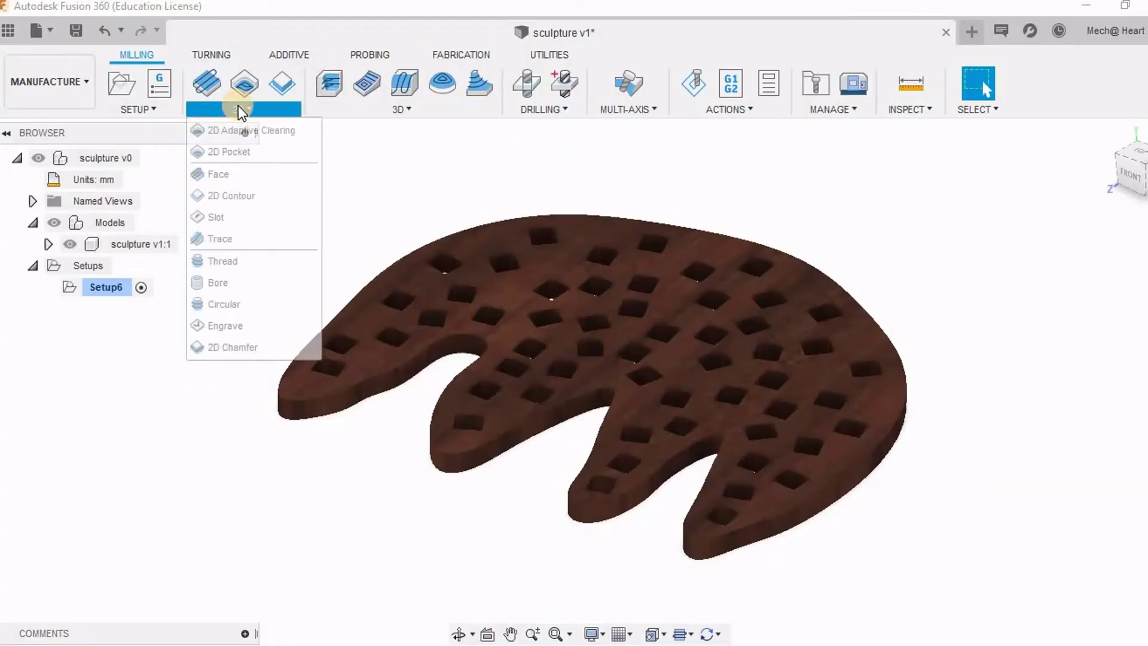
pyautogui.click(248, 150)
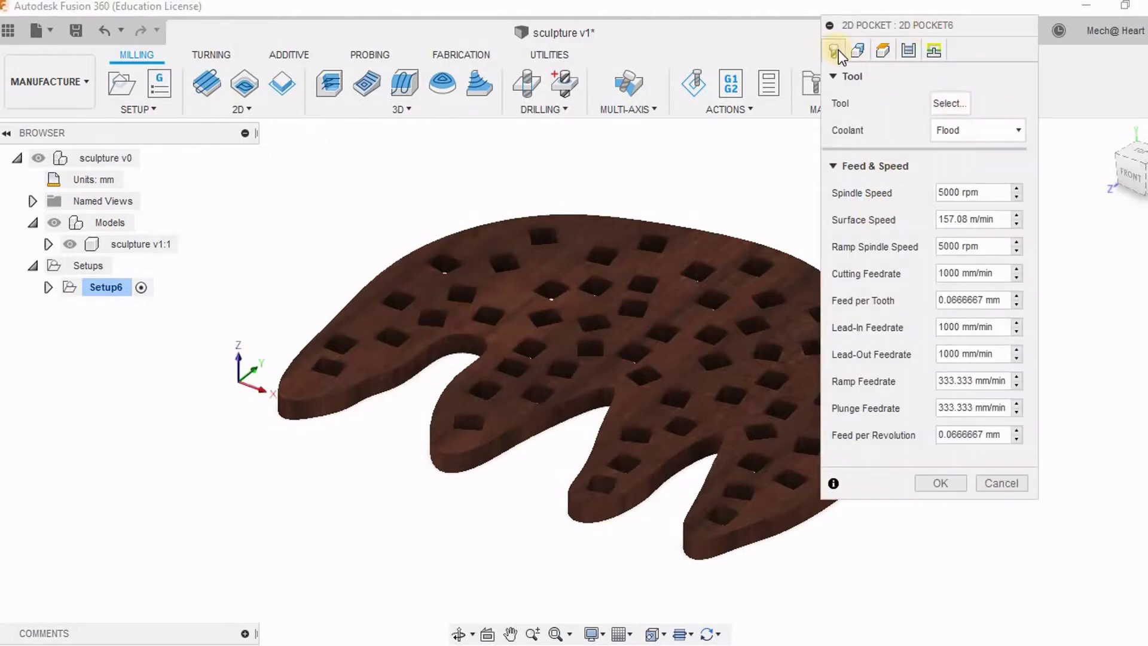
pyautogui.click(963, 103)
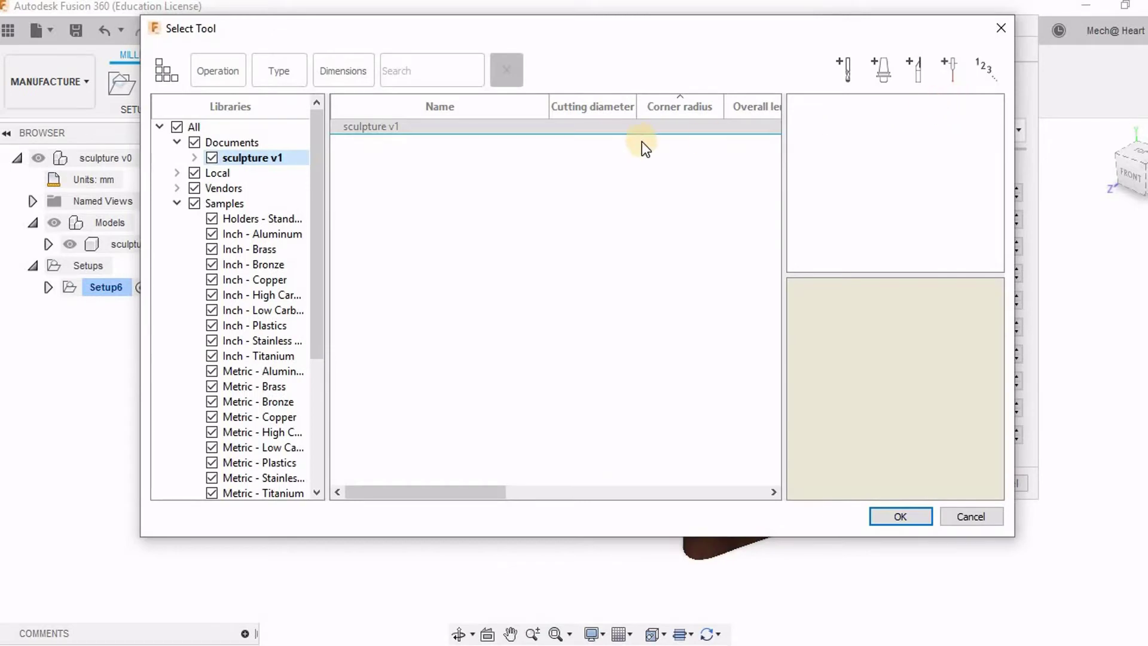
pyautogui.click(848, 69)
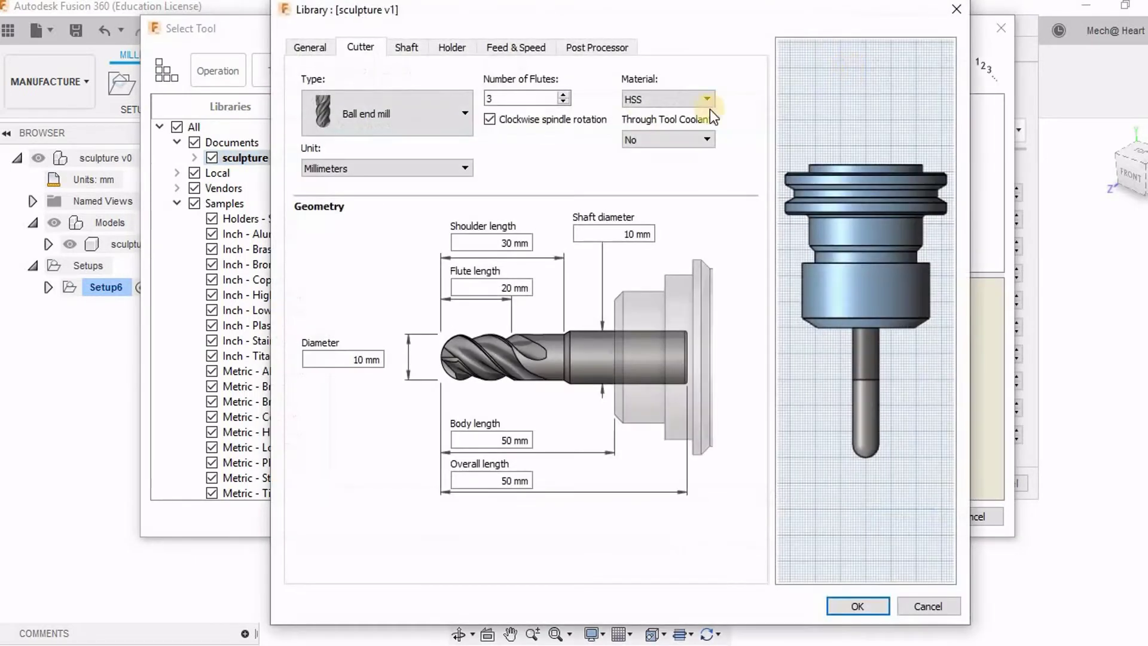
pyautogui.click(448, 125)
pyautogui.click(401, 149)
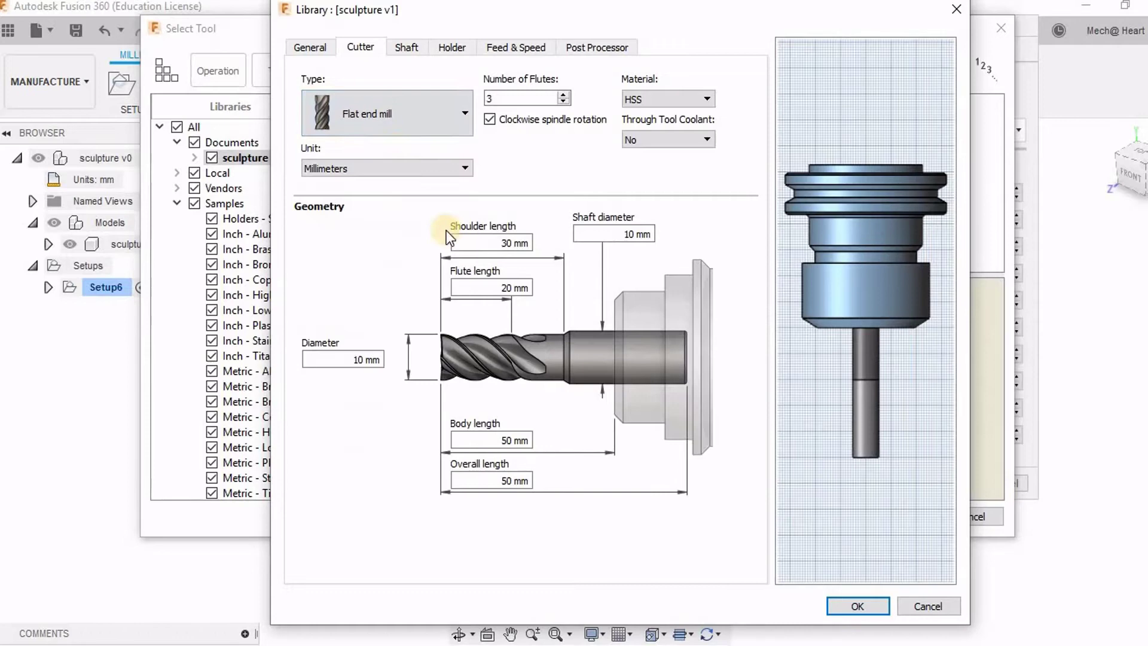
# - Give the mill shoulder 35, flute 25, diameter 6, body 55, overall 65 mm, and use it
pyautogui.click(487, 240)
pyautogui.write('35')
pyautogui.click(504, 289)
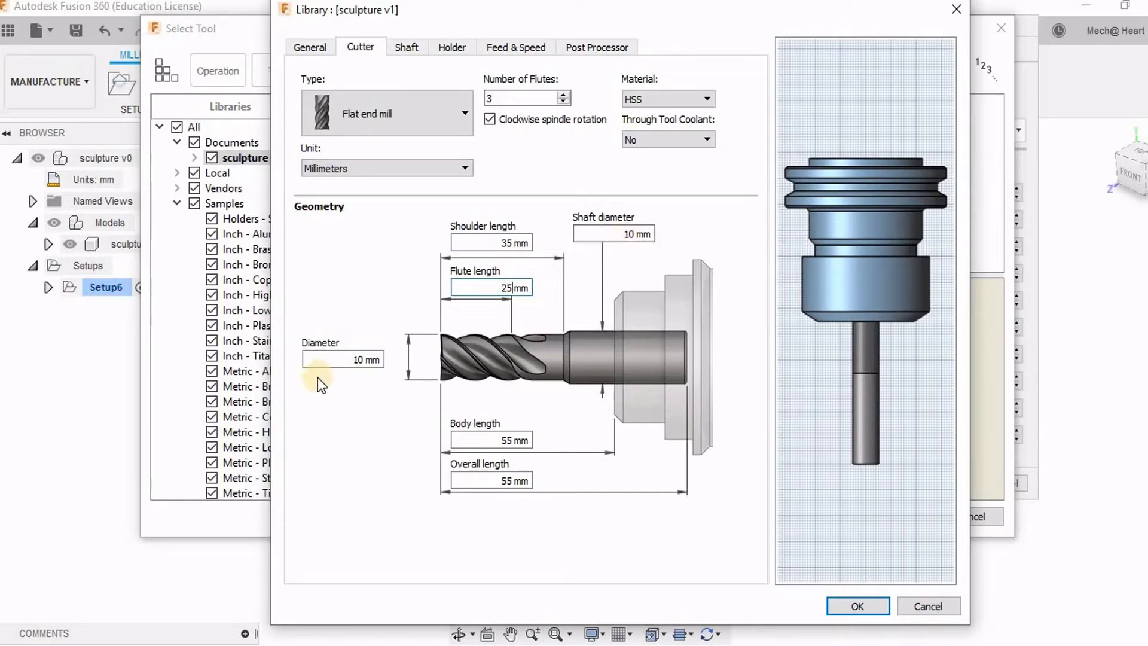
pyautogui.doubleClick(360, 359)
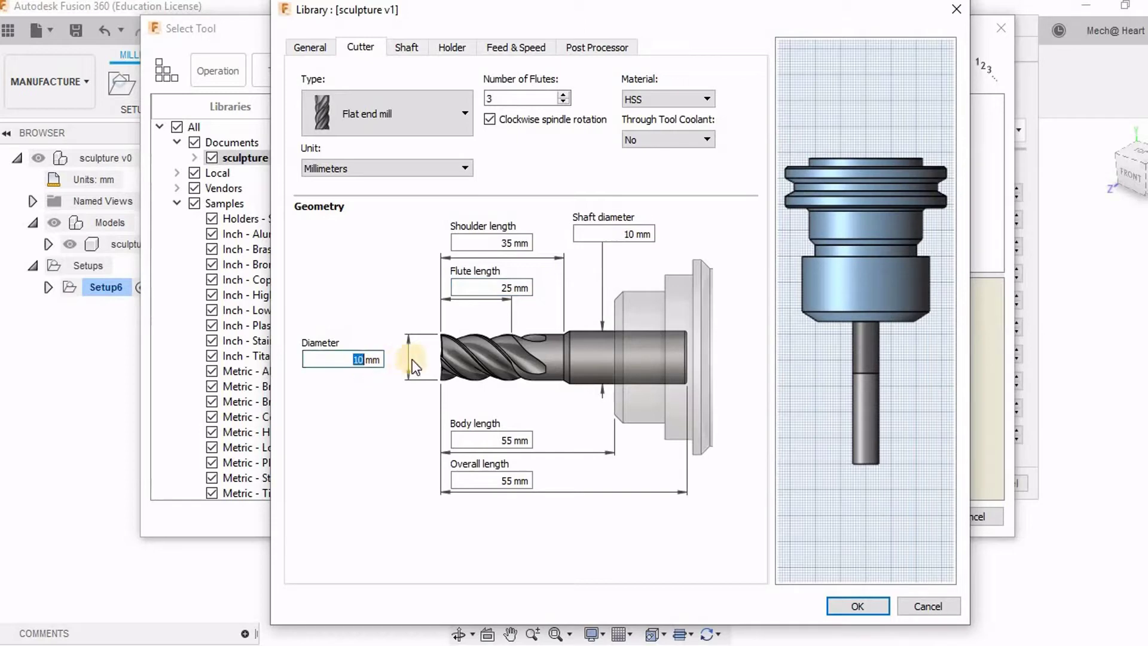
pyautogui.write('6')
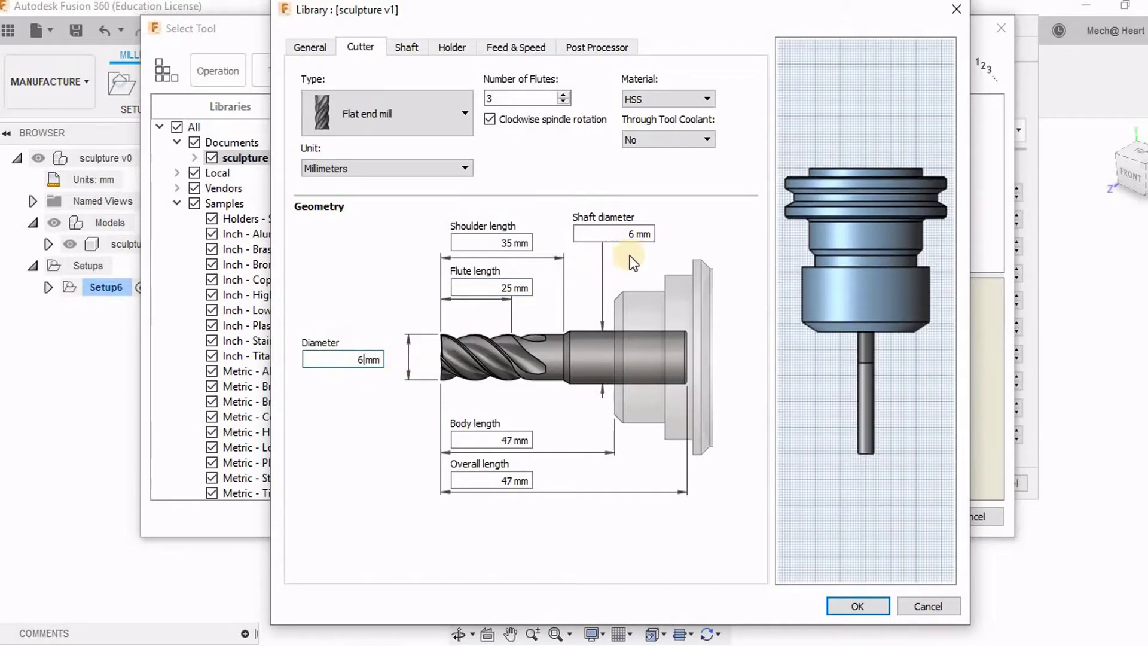
pyautogui.doubleClick(507, 441)
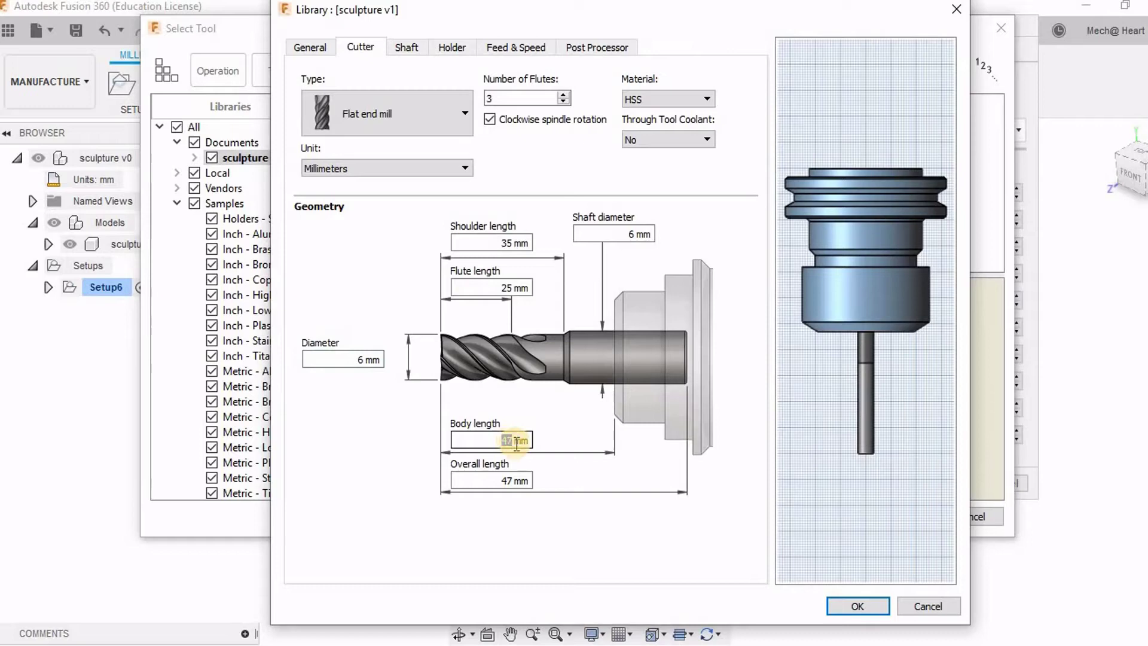
pyautogui.write('55')
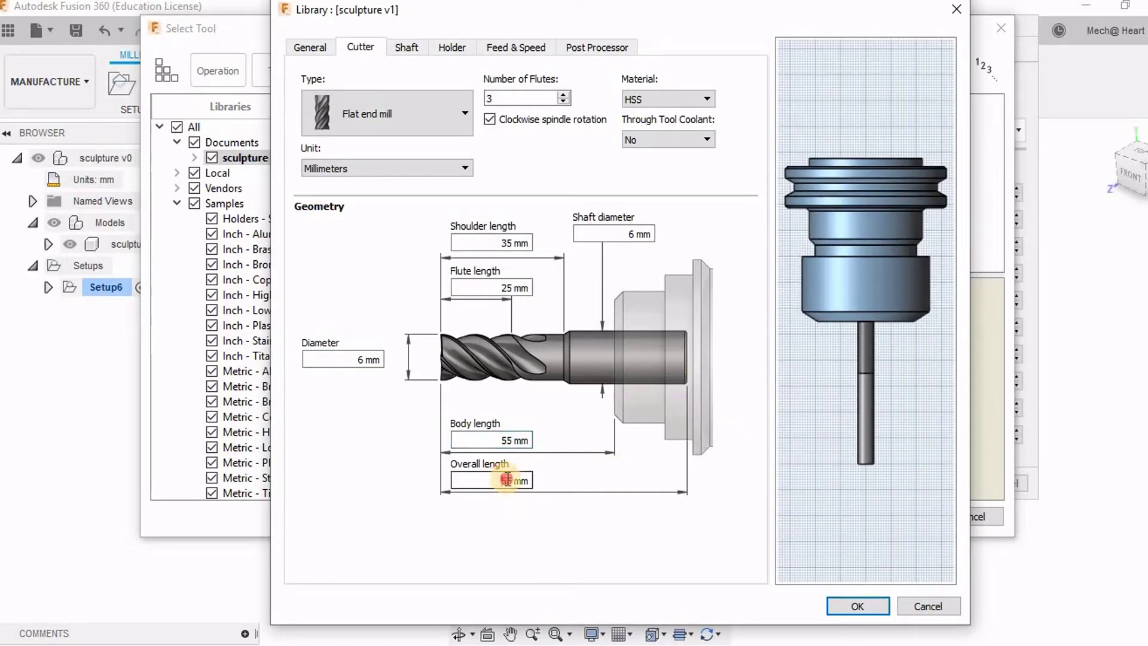
pyautogui.click(501, 477)
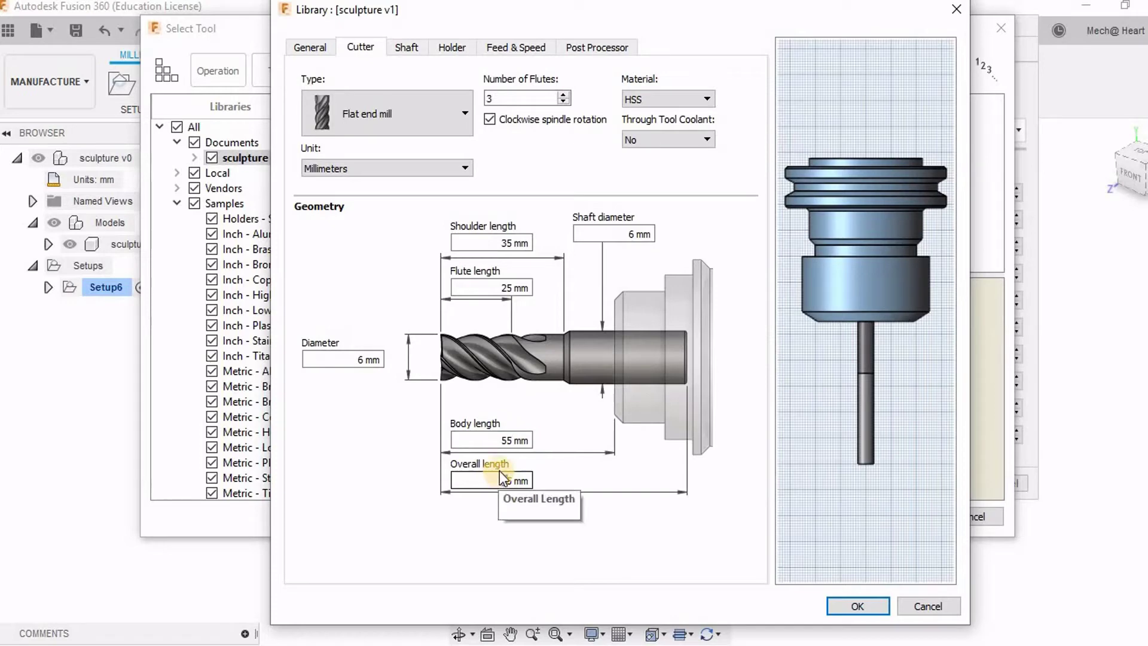
pyautogui.press('Delete')
pyautogui.write('6')
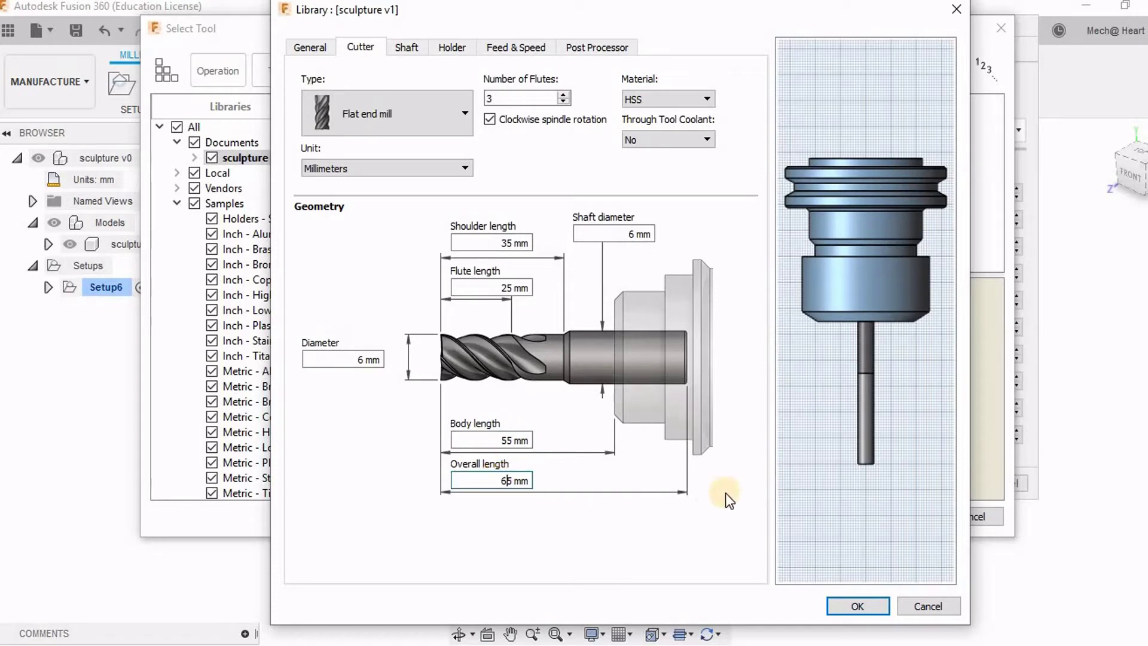
pyautogui.click(859, 612)
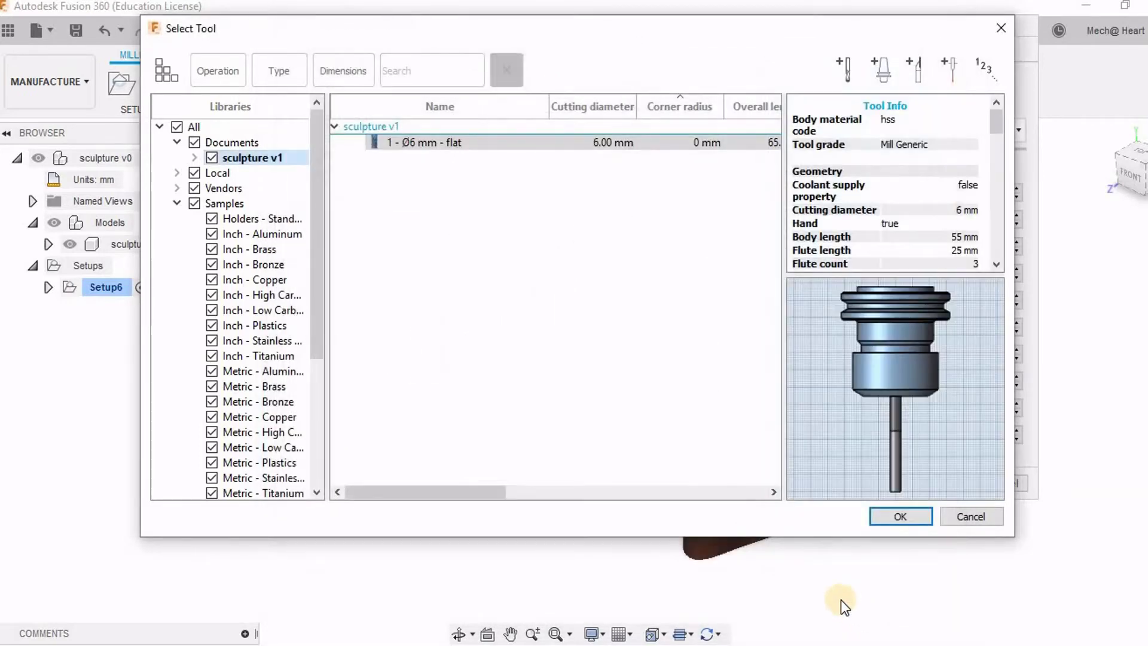
pyautogui.click(888, 514)
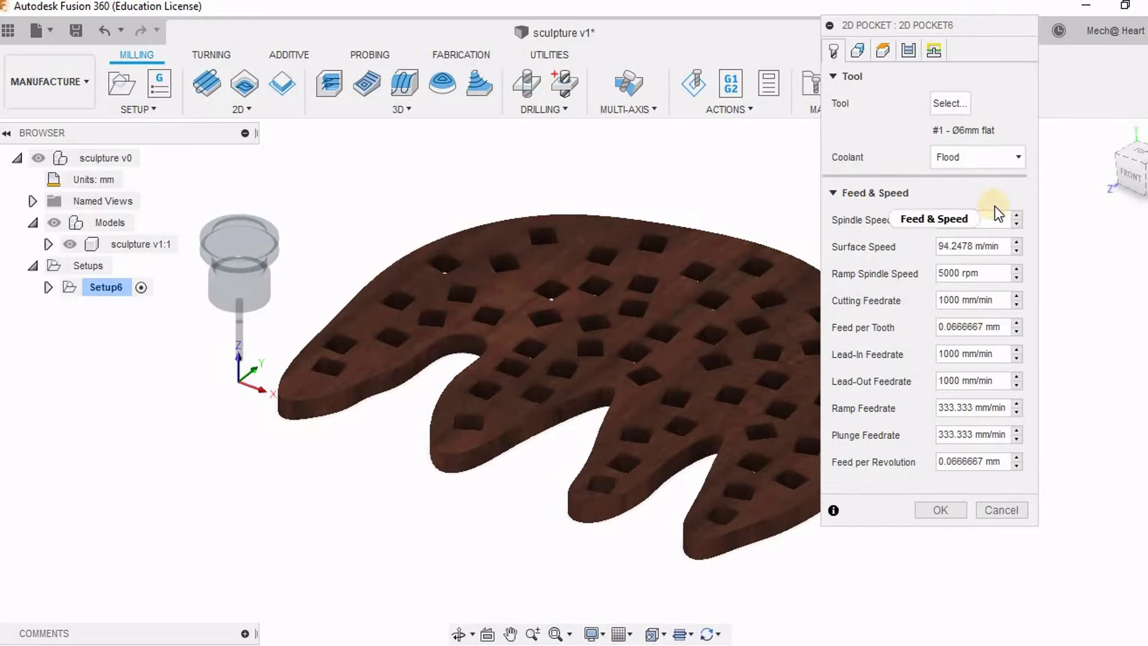
# - Pick the plate's square hole edges as pocket geometry until 55 chains are selected
pyautogui.click(859, 47)
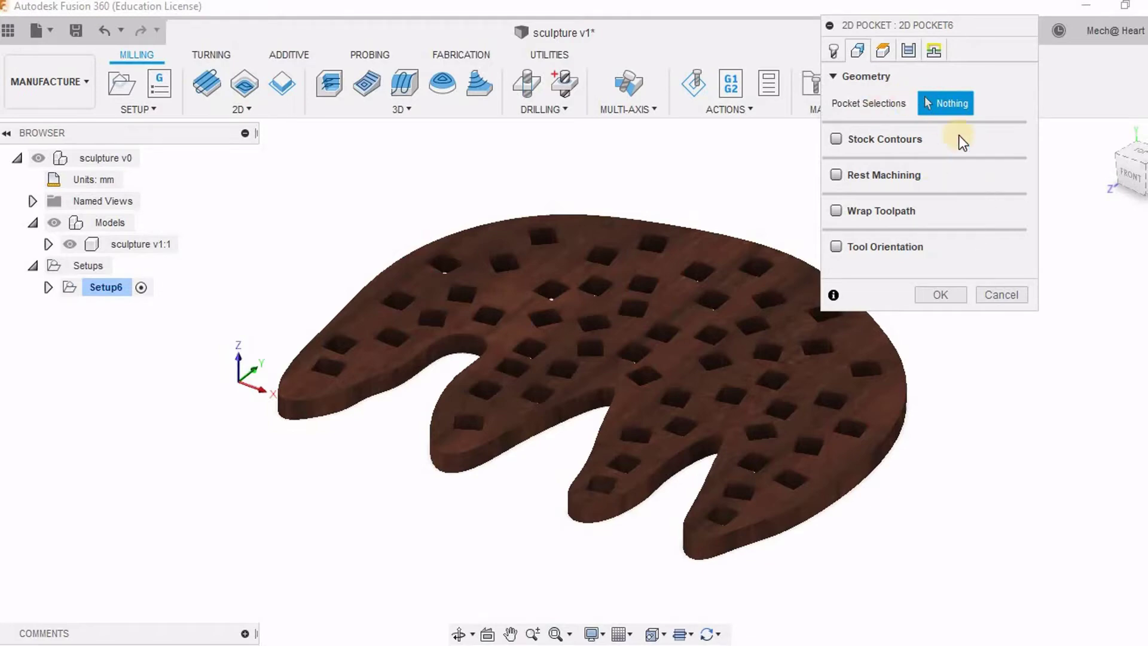
pyautogui.keyDown('shift'); pyautogui.moveTo(651, 349); pyautogui.dragTo(636, 264, button='middle'); pyautogui.keyUp('shift')
pyautogui.keyDown('shift'); pyautogui.moveTo(758, 415); pyautogui.dragTo(815, 451, button='middle'); pyautogui.keyUp('shift')
pyautogui.scroll(3, 816, 433)
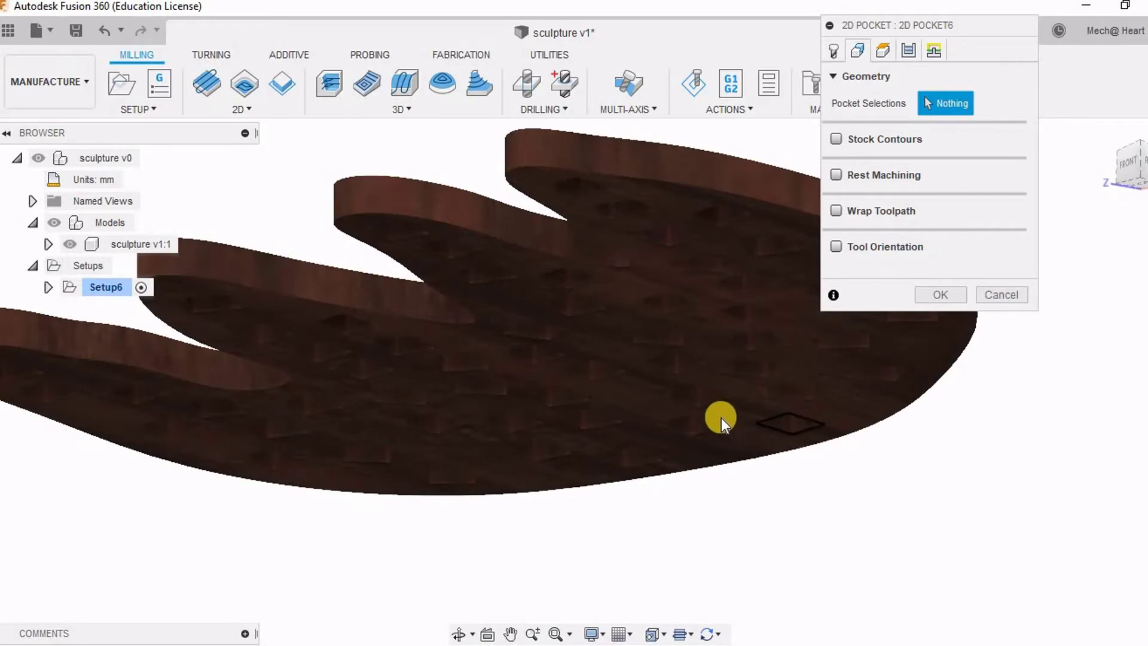
pyautogui.click(731, 400)
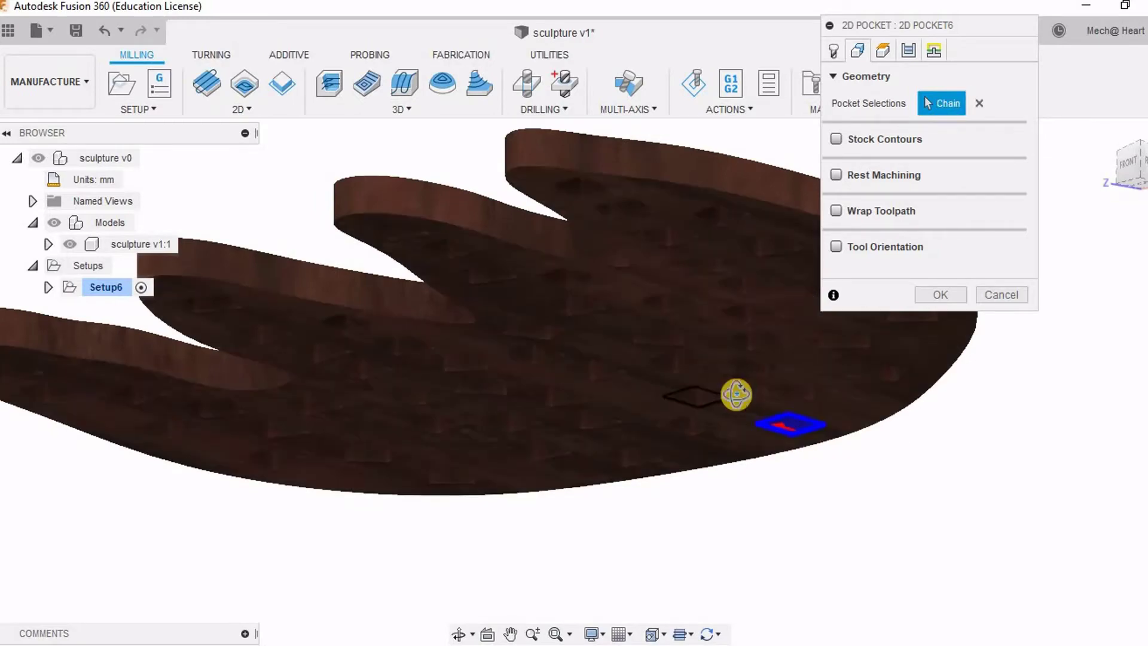
pyautogui.moveTo(735, 397)
pyautogui.keyDown('shift'); pyautogui.mouseDown(button='middle')
pyautogui.moveTo(734, 443)
pyautogui.moveTo(741, 333)
pyautogui.moveTo(724, 389)
pyautogui.mouseUp(button='middle'); pyautogui.keyUp('shift')
pyautogui.scroll(6, 730, 231)
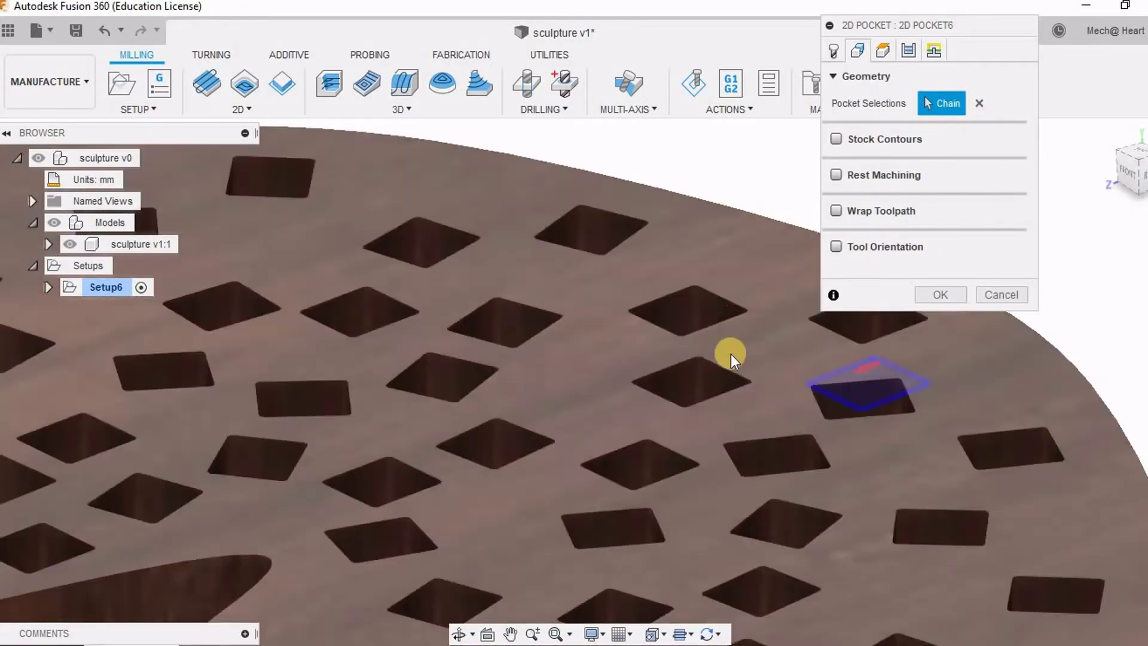
pyautogui.scroll(-5, 730, 350)
pyautogui.keyDown('shift'); pyautogui.moveTo(727, 351); pyautogui.dragTo(724, 396, button='middle'); pyautogui.keyUp('shift')
pyautogui.scroll(5, 723, 396)
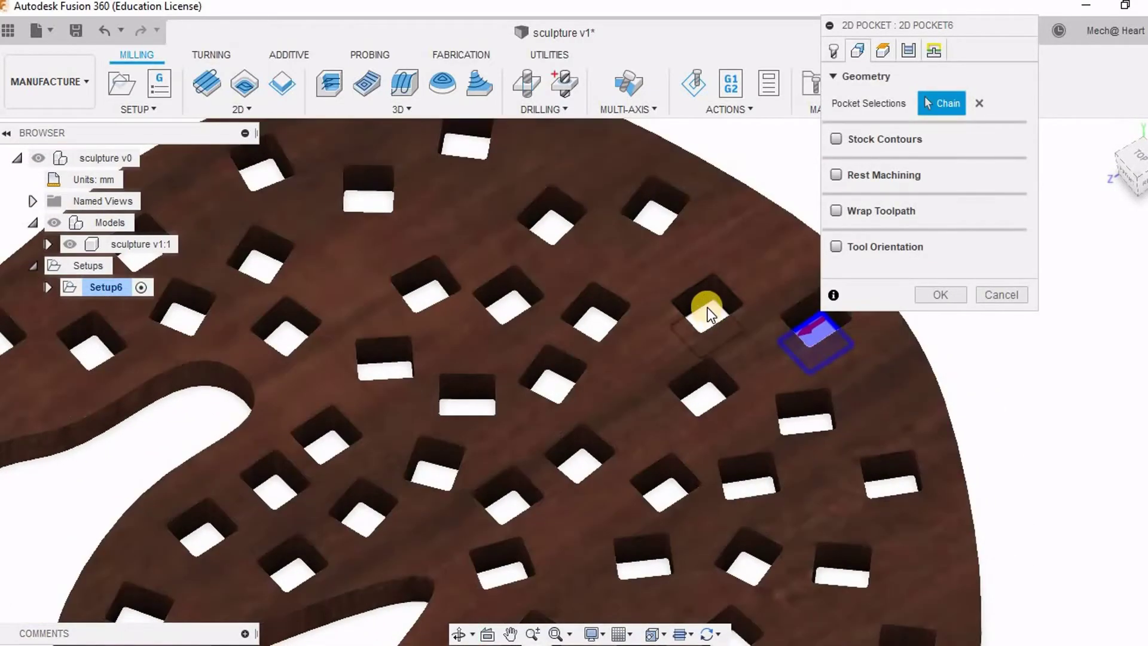
pyautogui.click(708, 307)
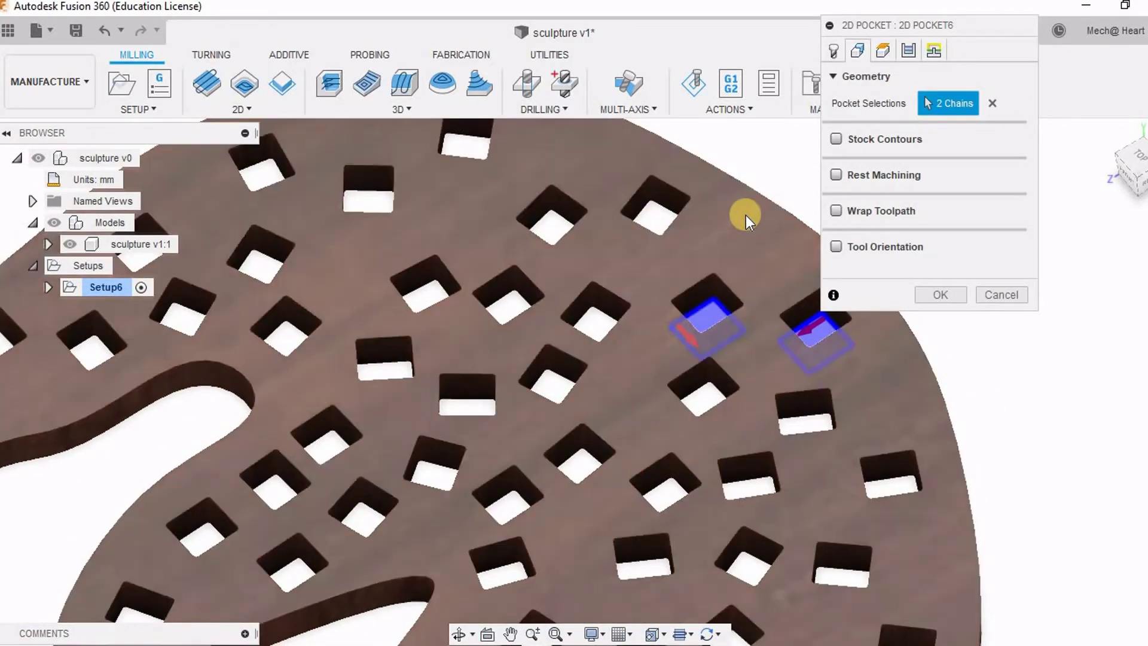
pyautogui.scroll(-3, 745, 214)
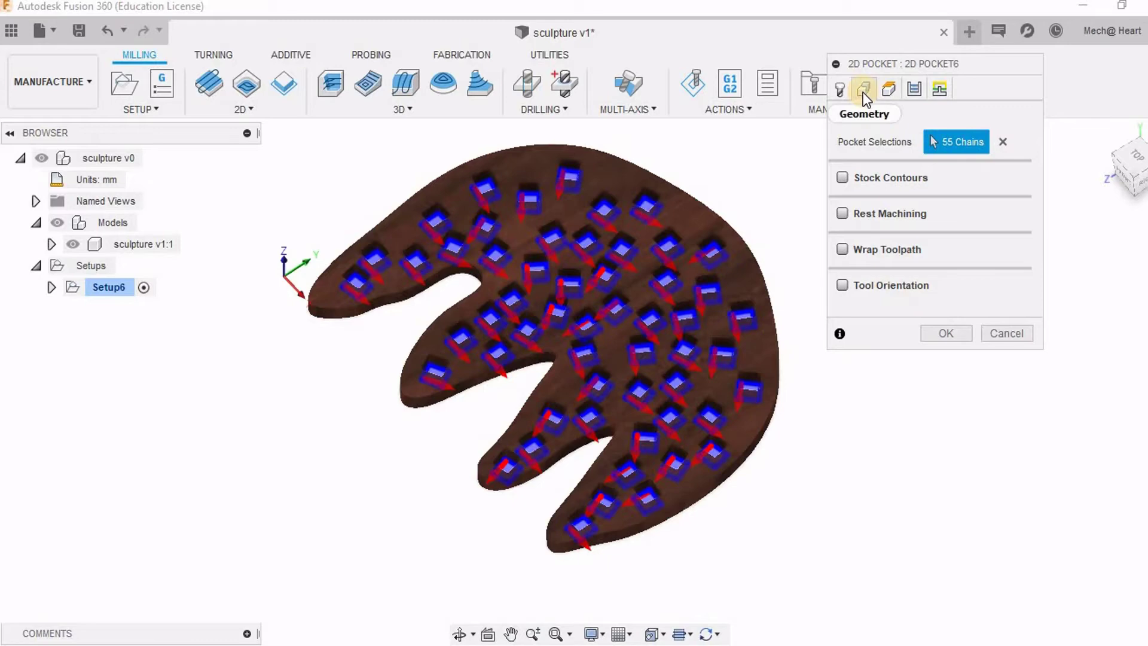
# - Enable multiple depths with a 4 mm maximum roughing stepdown and 1 finishing stepdown
pyautogui.click(914, 91)
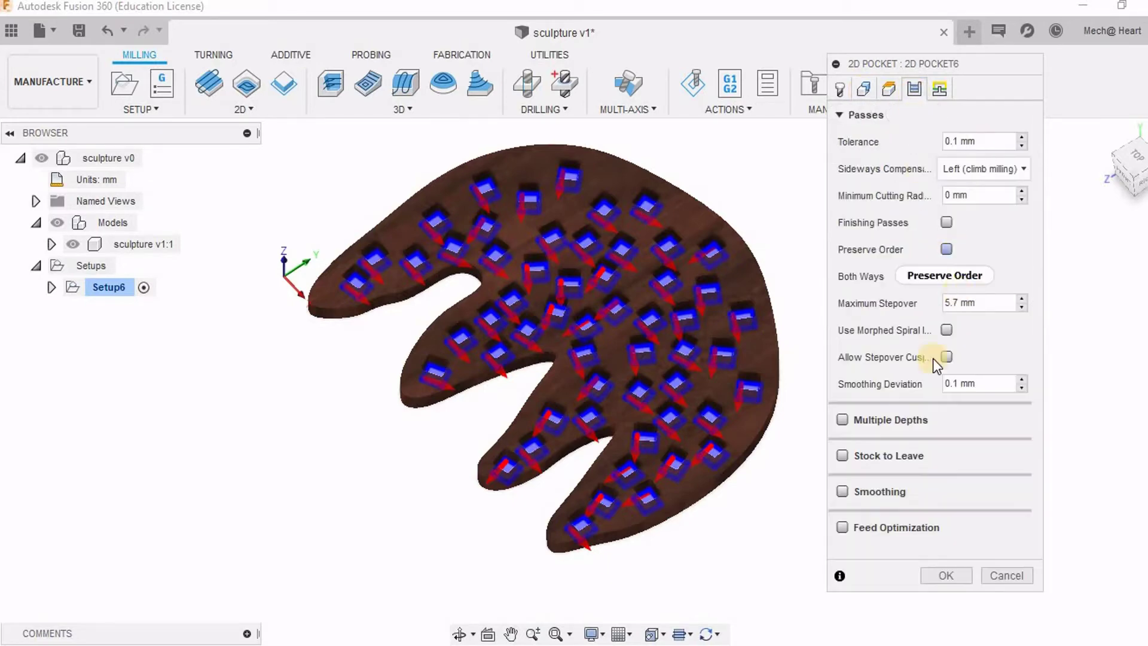
pyautogui.click(841, 419)
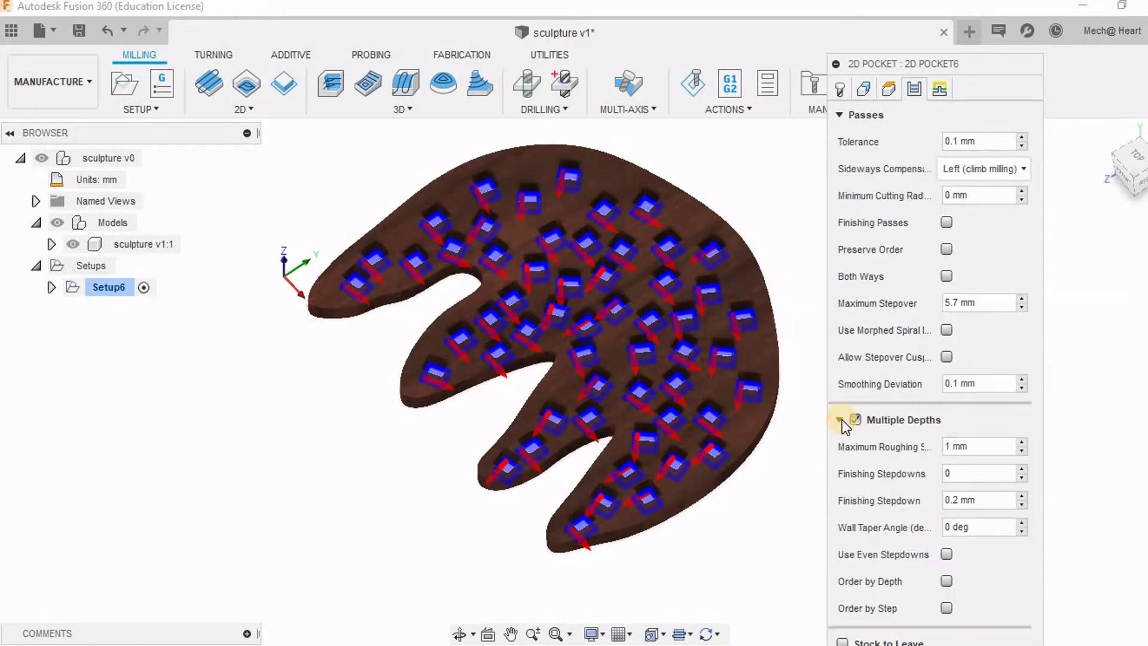
pyautogui.click(839, 115)
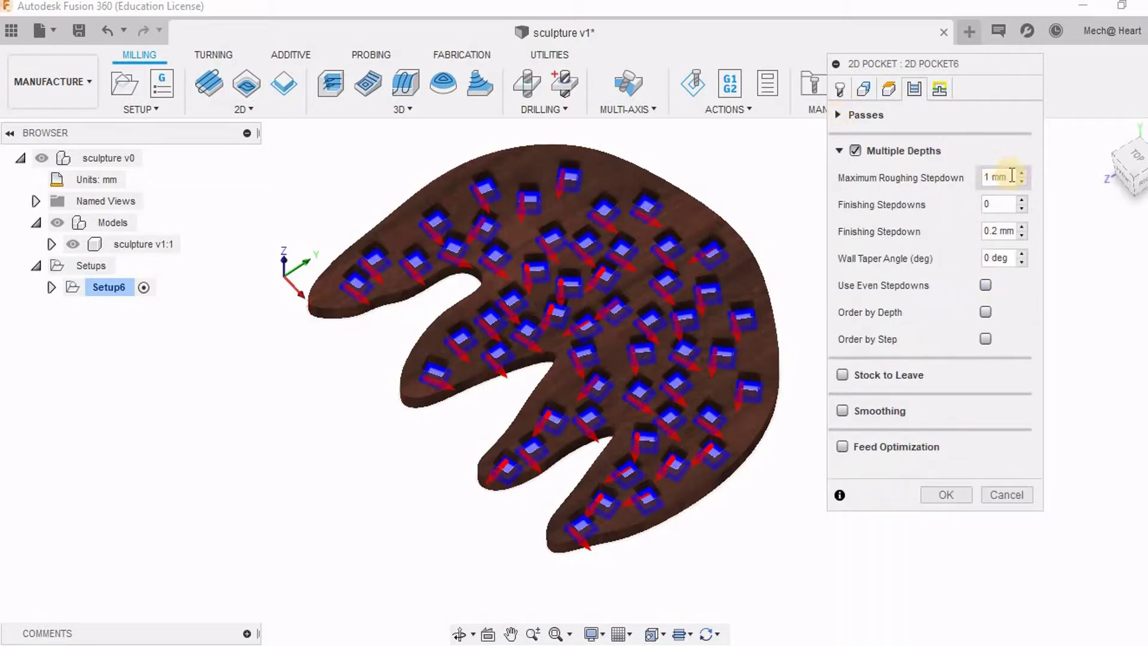
pyautogui.click(897, 184)
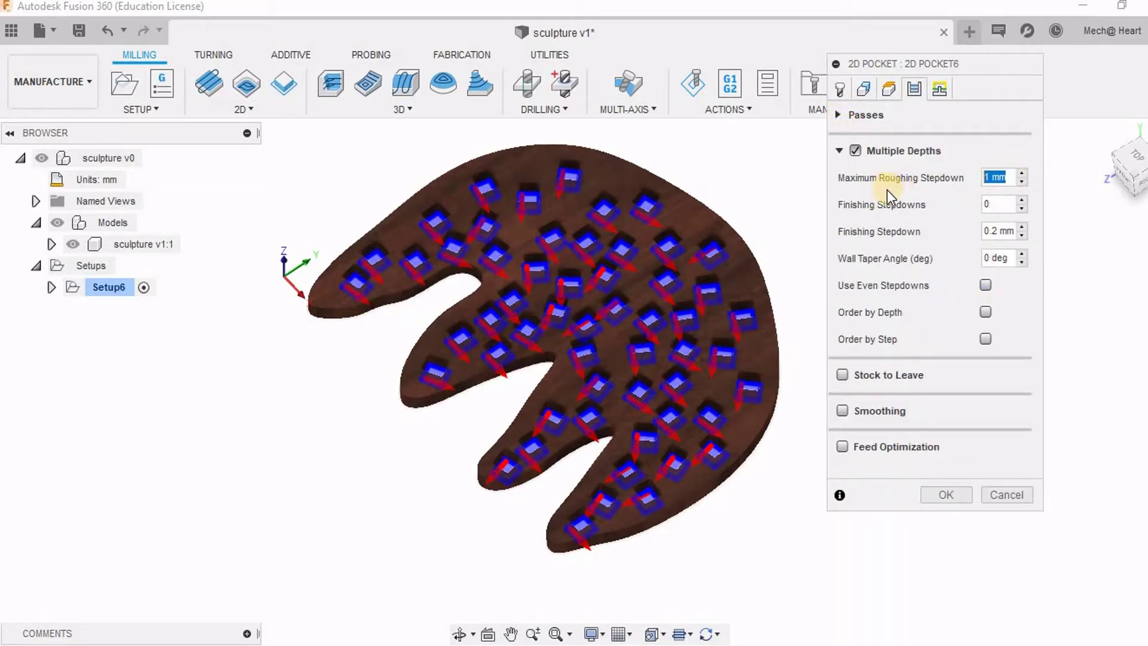
pyautogui.write('4')
pyautogui.click(1003, 201)
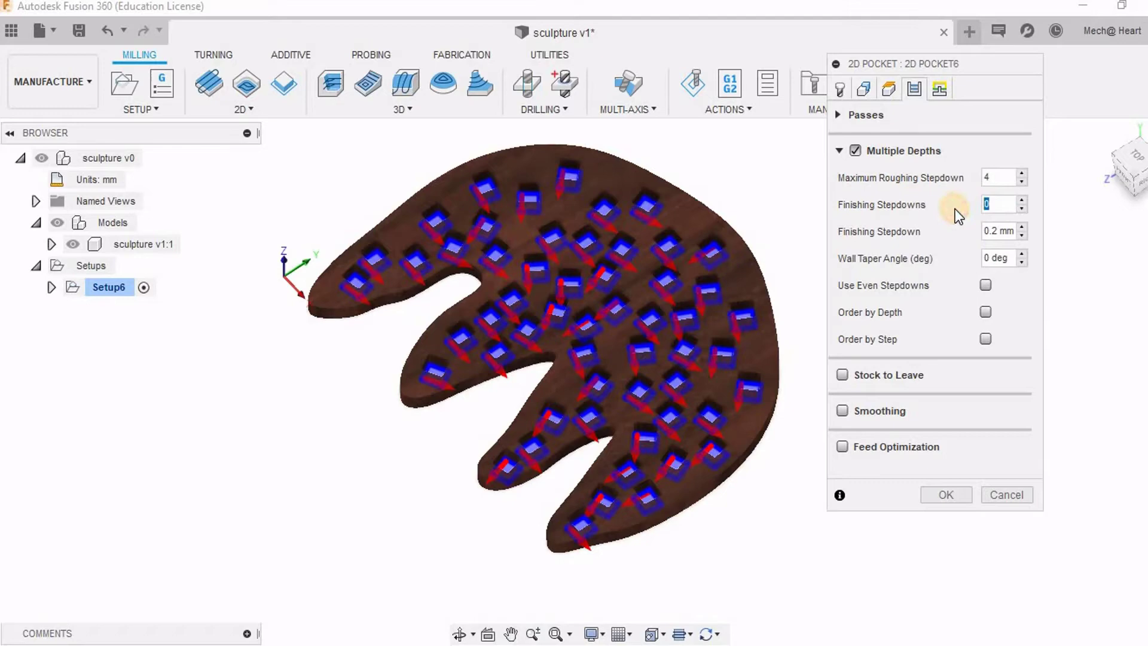
pyautogui.write('1')
pyautogui.click(1002, 179)
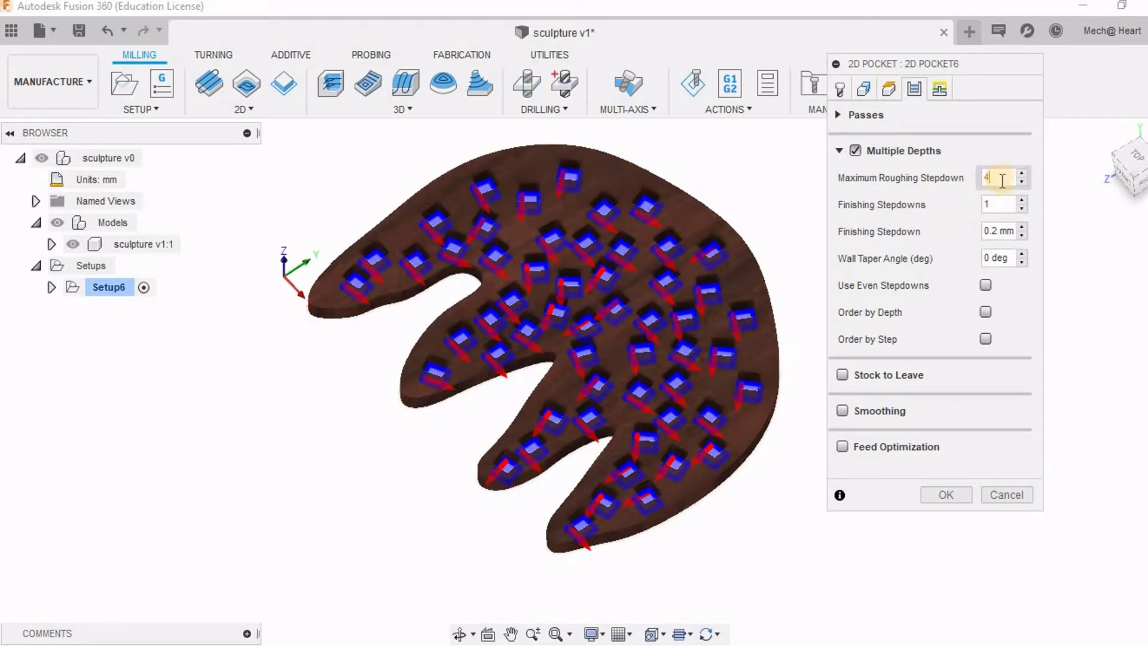
pyautogui.click(1004, 233)
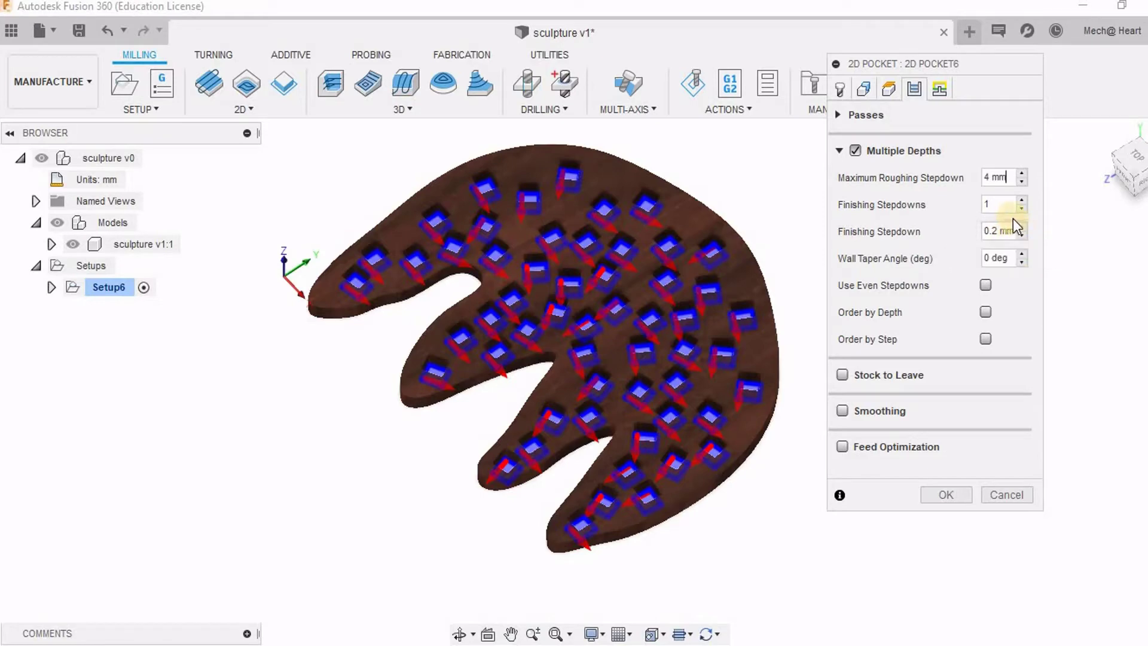
# - Confirm the pocket settings to generate the 2D Pocket6 toolpath
pyautogui.click(947, 494)
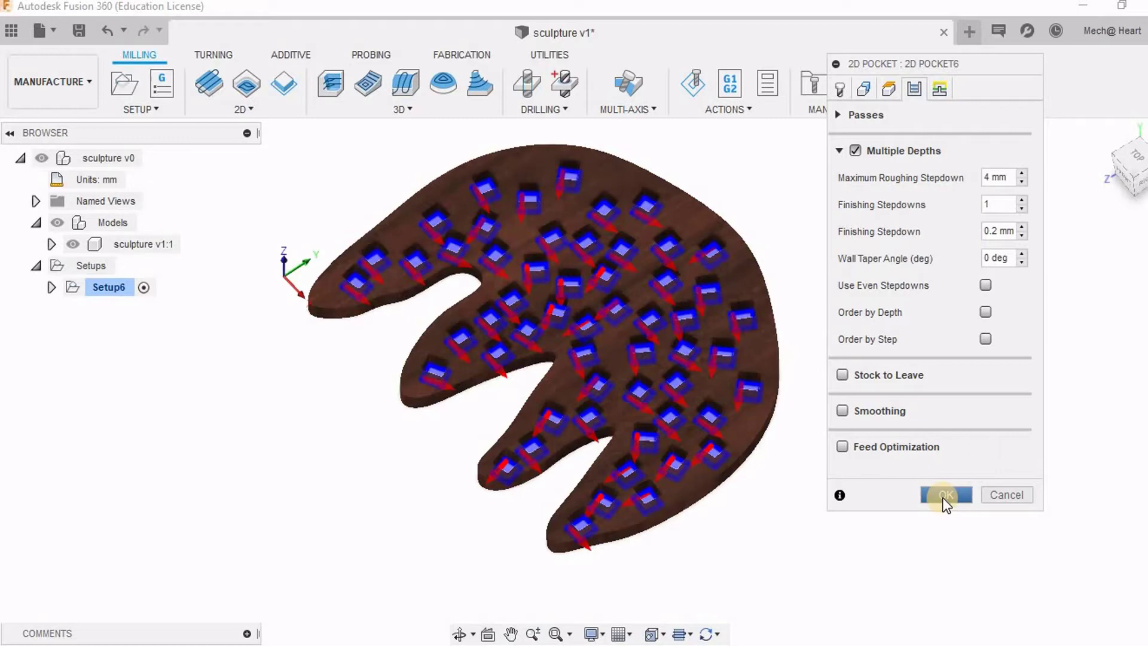
pyautogui.click(938, 91)
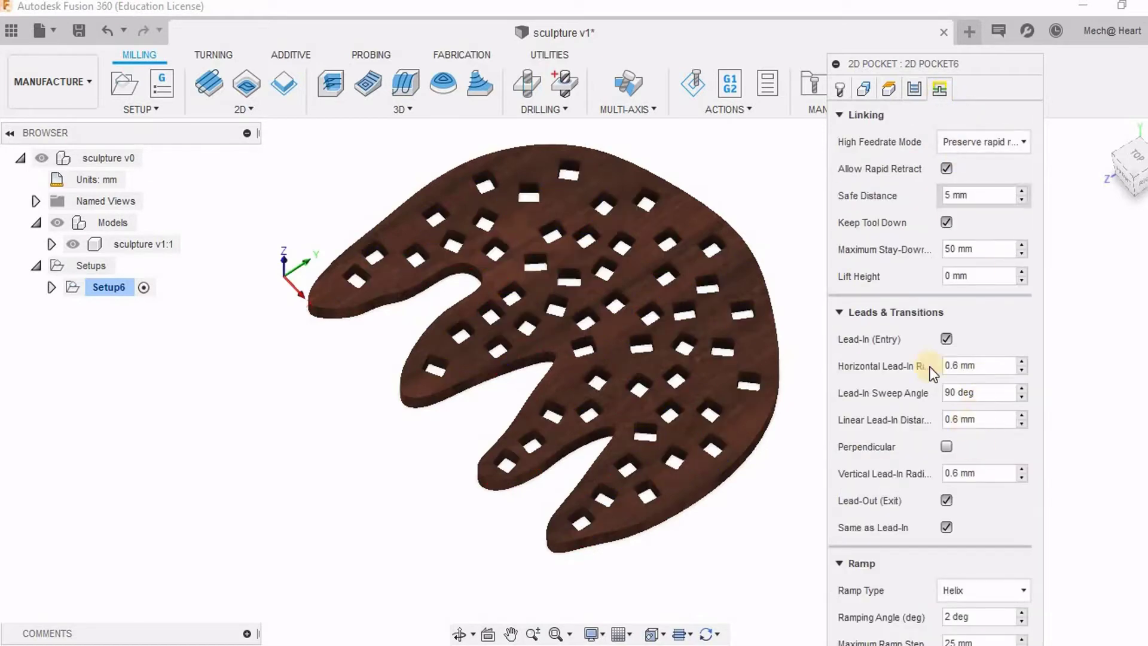
pyautogui.click(916, 88)
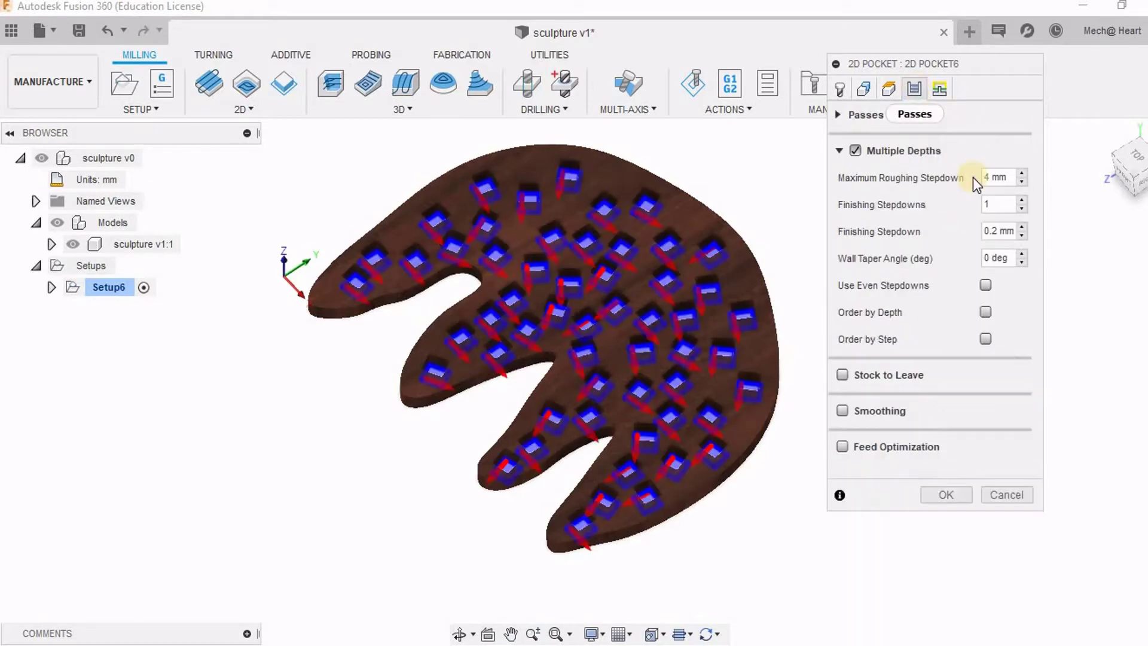
pyautogui.click(944, 495)
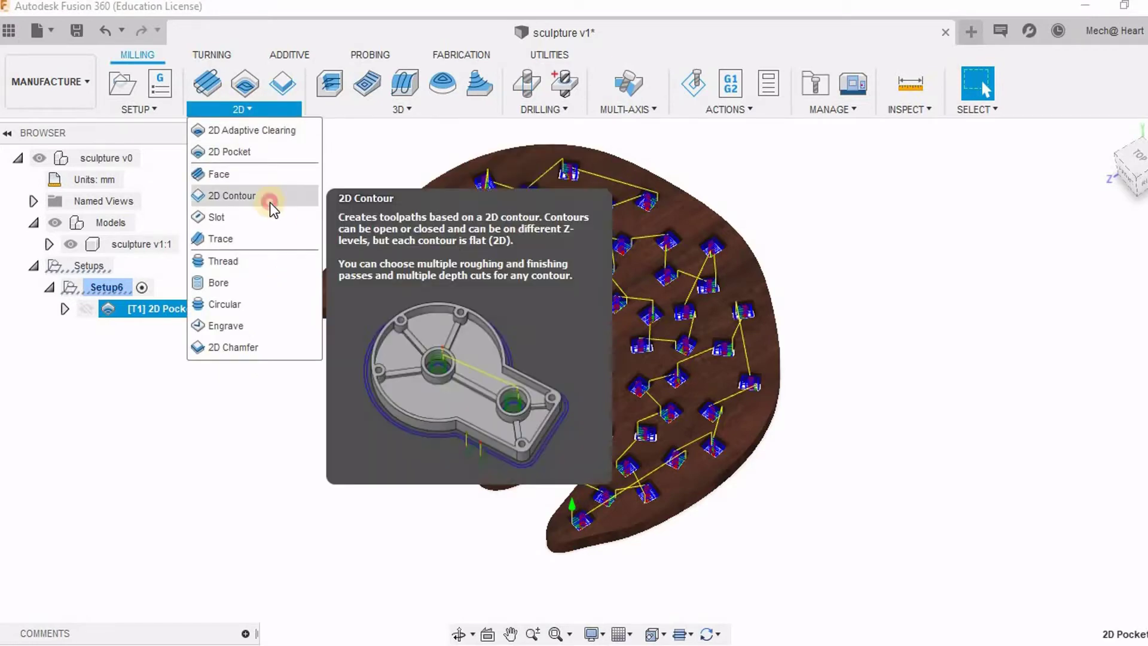
# - Start a 2D Contour using the Ø6 mm flat end mill
pyautogui.click(270, 202)
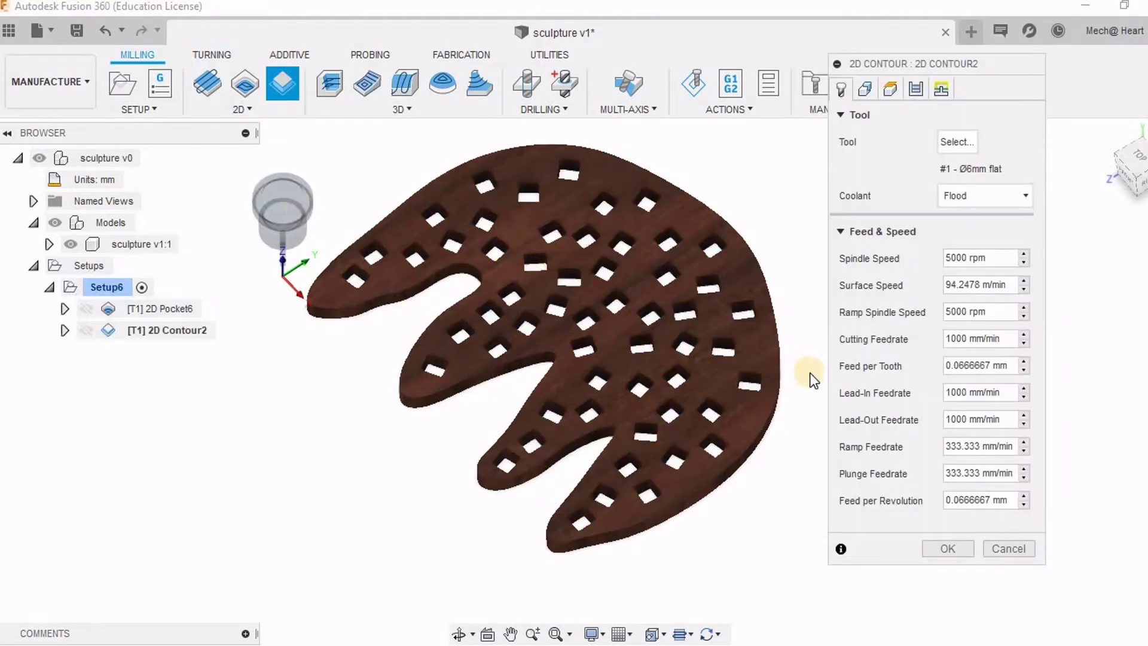
pyautogui.click(961, 144)
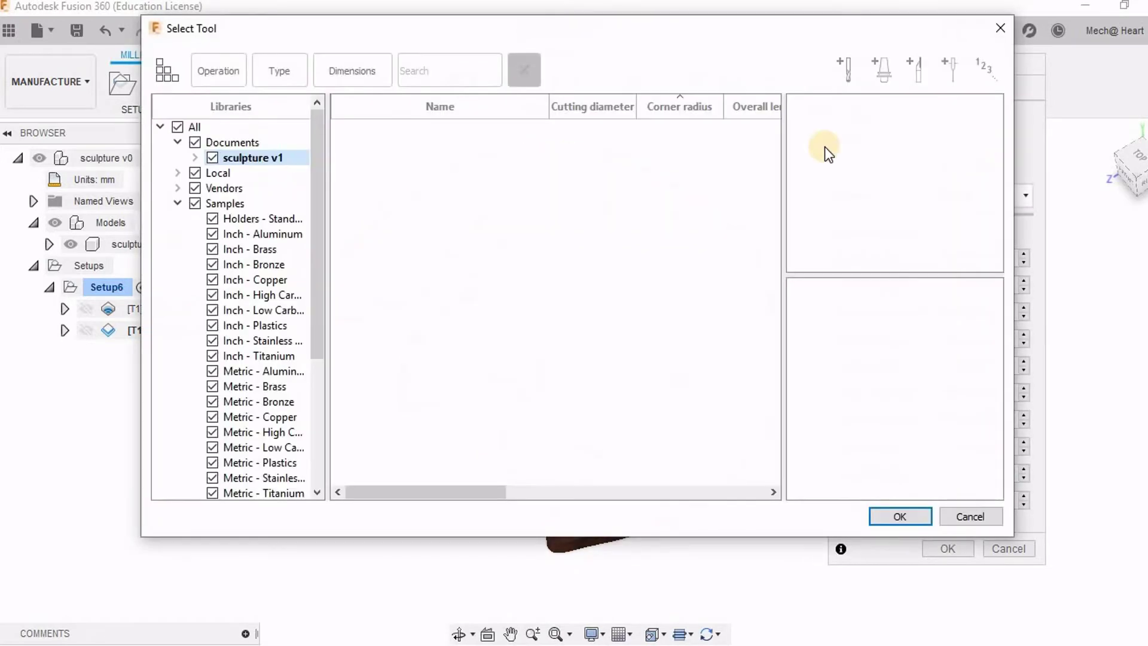
pyautogui.click(613, 141)
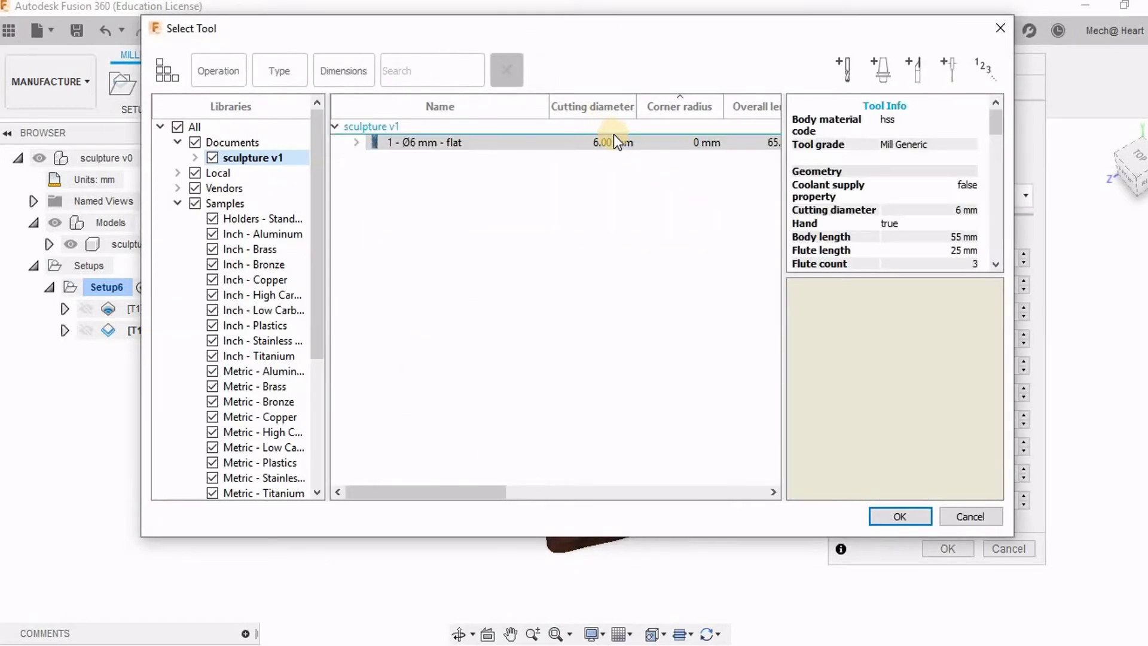
pyautogui.click(894, 514)
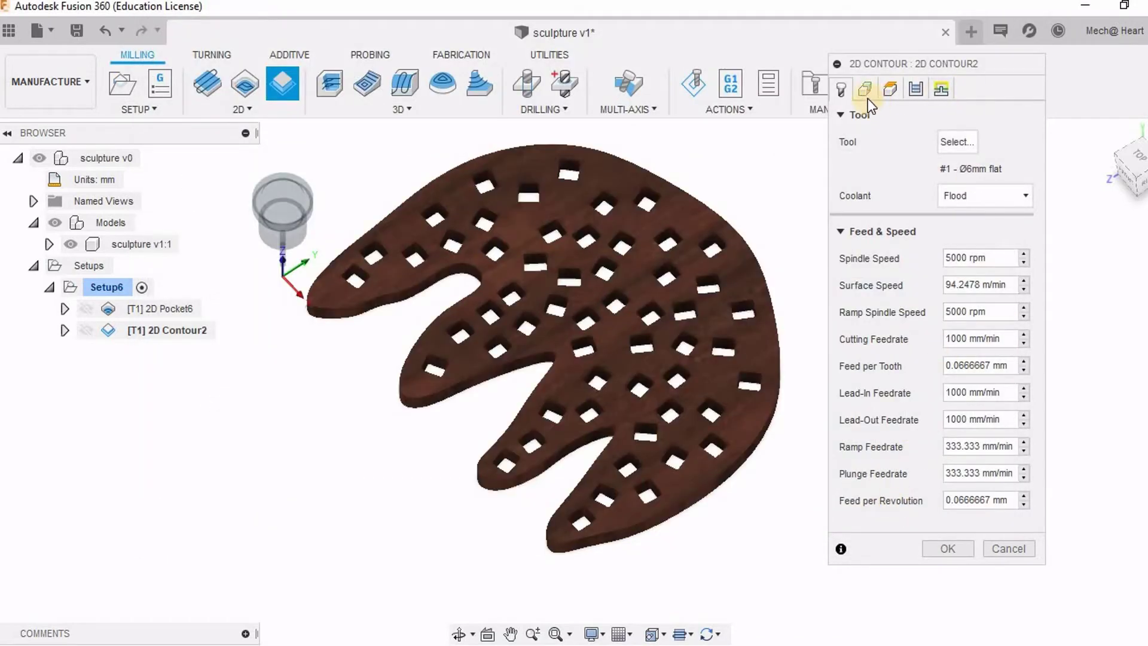
# - Select the plate's outer bottom edge as the contour and enable holding tabs
pyautogui.click(869, 91)
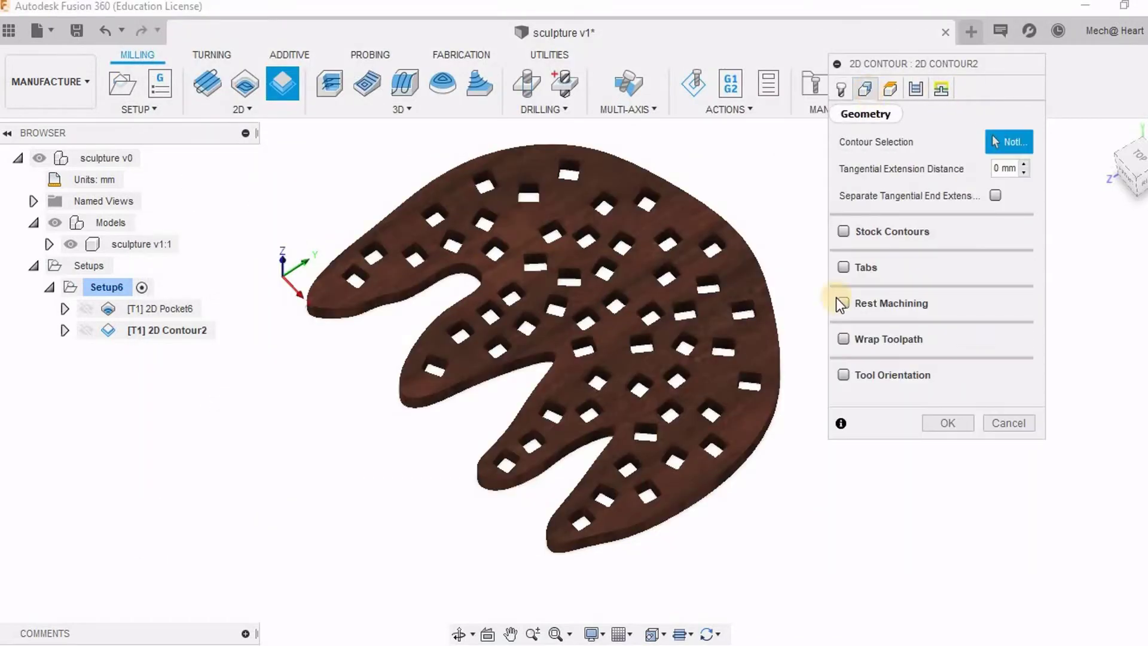
pyautogui.moveTo(726, 482)
pyautogui.keyDown('shift'); pyautogui.mouseDown(button='middle')
pyautogui.moveTo(717, 375)
pyautogui.moveTo(746, 315)
pyautogui.mouseUp(button='middle'); pyautogui.keyUp('shift')
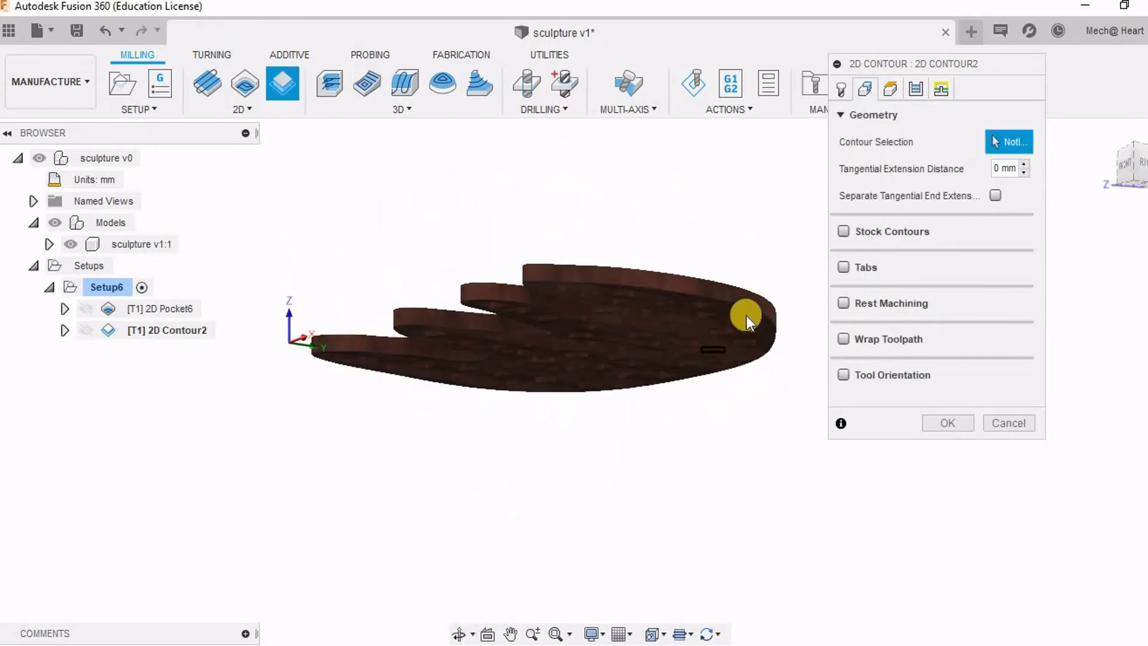
pyautogui.scroll(5, 758, 305)
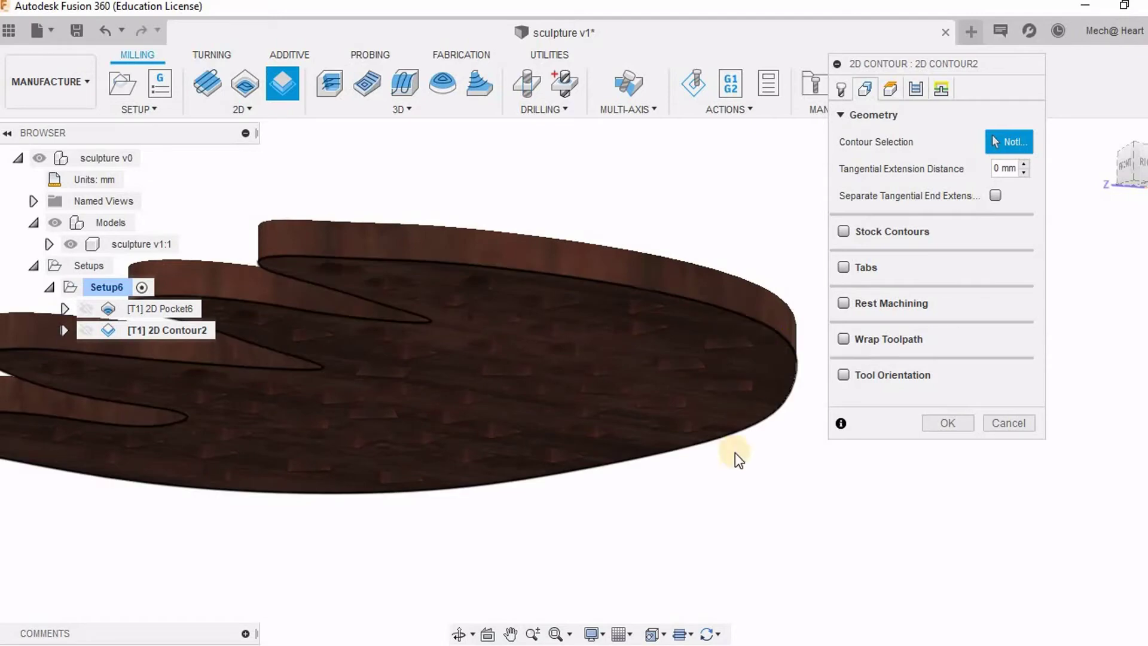
pyautogui.click(741, 469)
pyautogui.moveTo(746, 469)
pyautogui.keyDown('shift'); pyautogui.mouseDown(button='middle')
pyautogui.moveTo(738, 530)
pyautogui.moveTo(676, 397)
pyautogui.moveTo(697, 446)
pyautogui.moveTo(707, 441)
pyautogui.mouseUp(button='middle'); pyautogui.keyUp('shift')
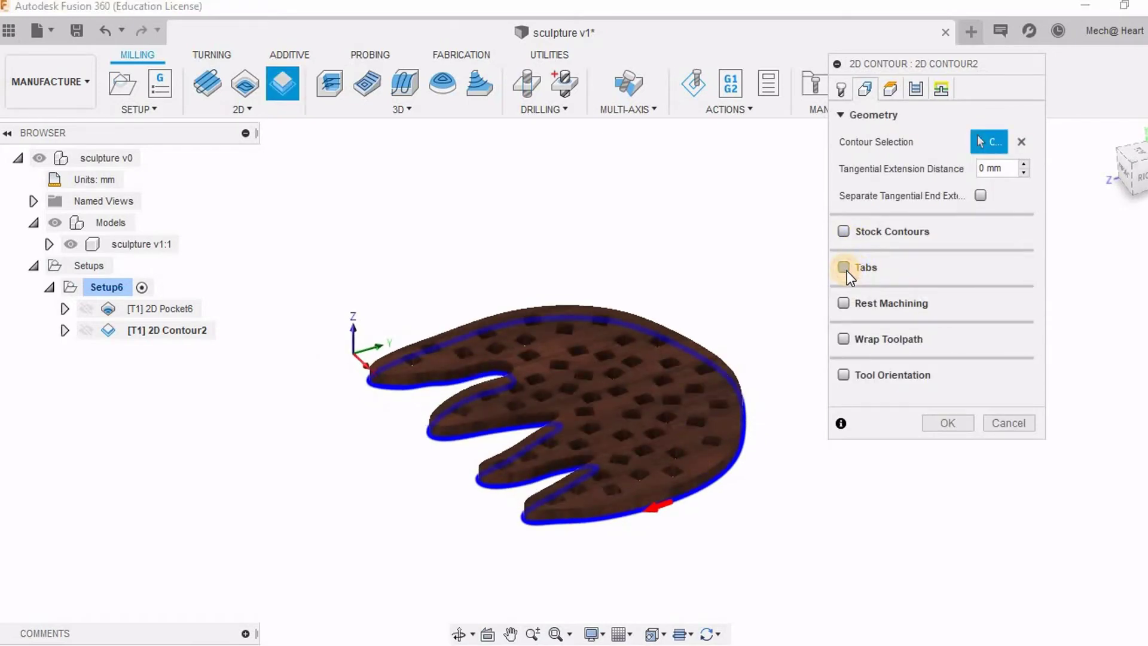
pyautogui.click(844, 268)
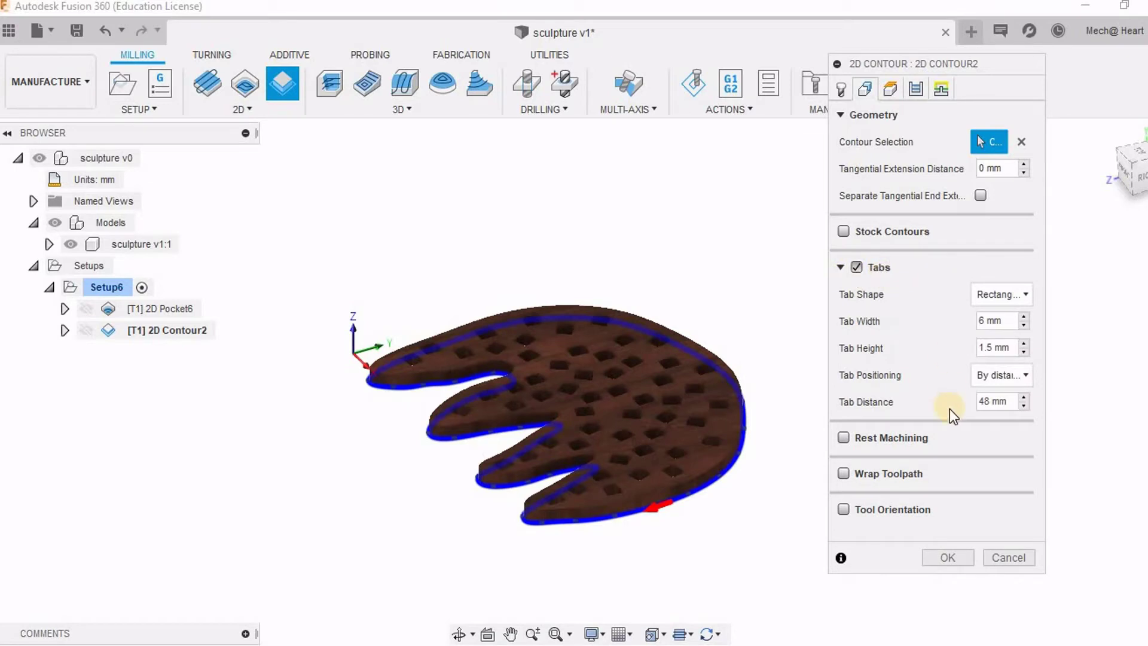
# - Turn on multiple depths for the contour: 4 mm roughing stepdown, 1 finishing stepdown
pyautogui.click(916, 91)
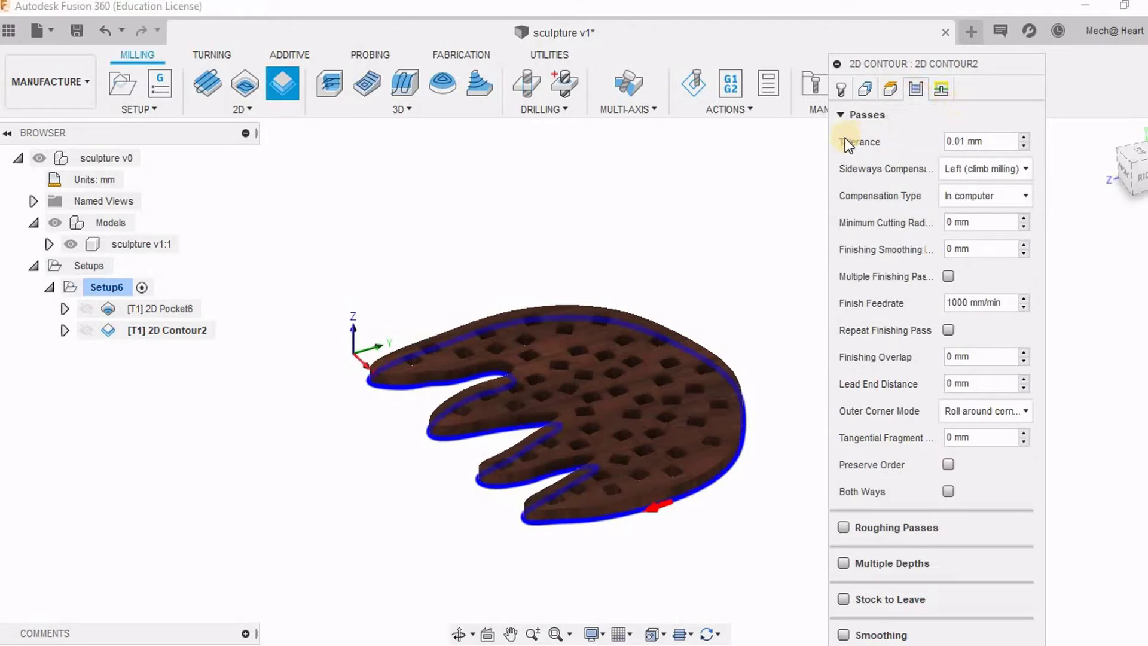
pyautogui.click(841, 116)
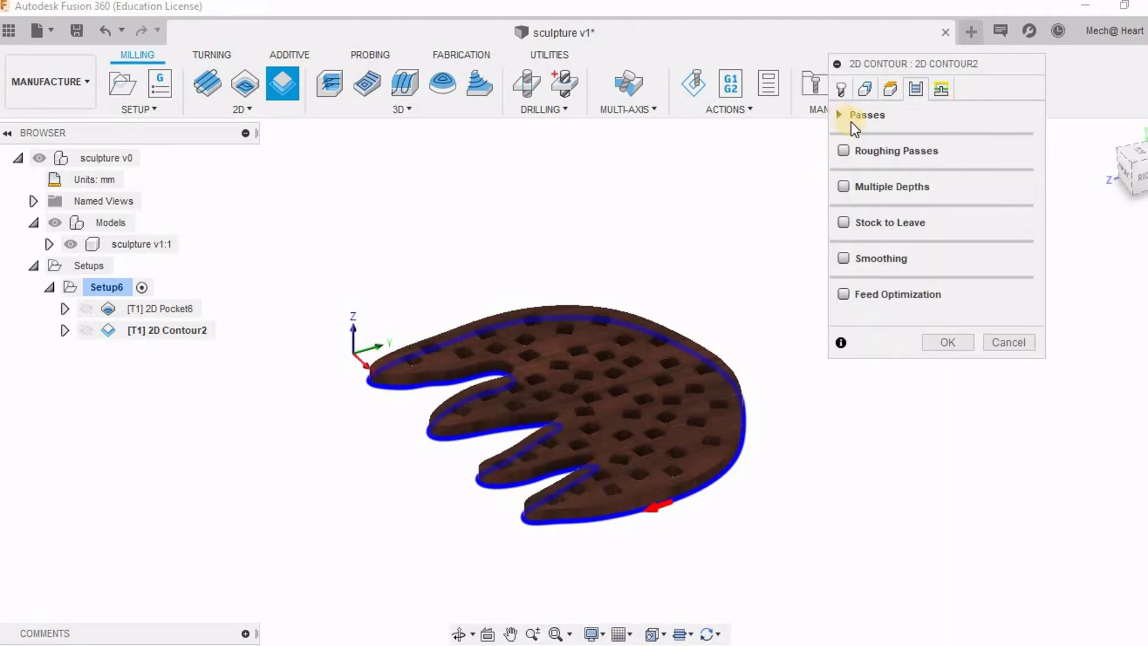
pyautogui.click(844, 185)
pyautogui.click(1004, 213)
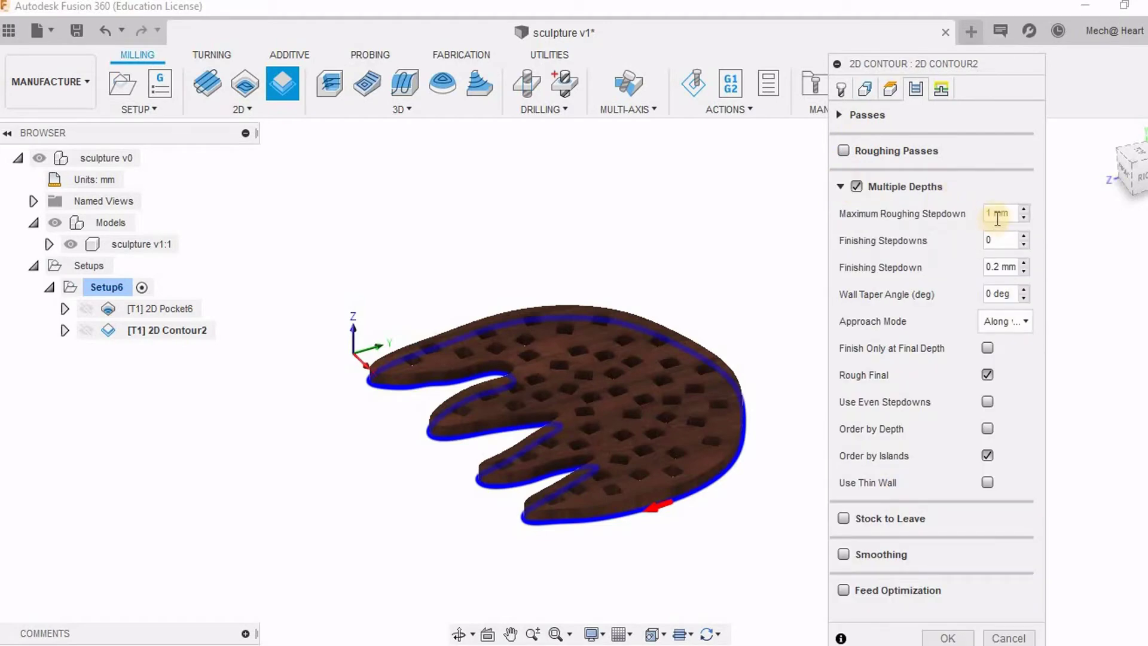
pyautogui.tripleClick(1010, 213)
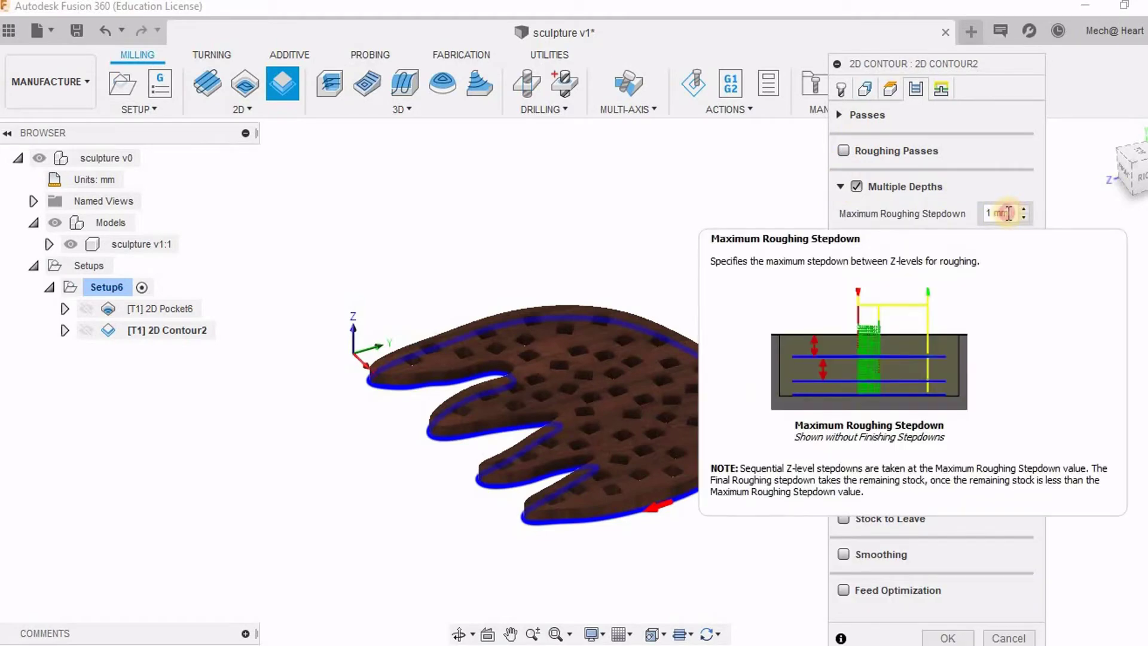
pyautogui.write('4')
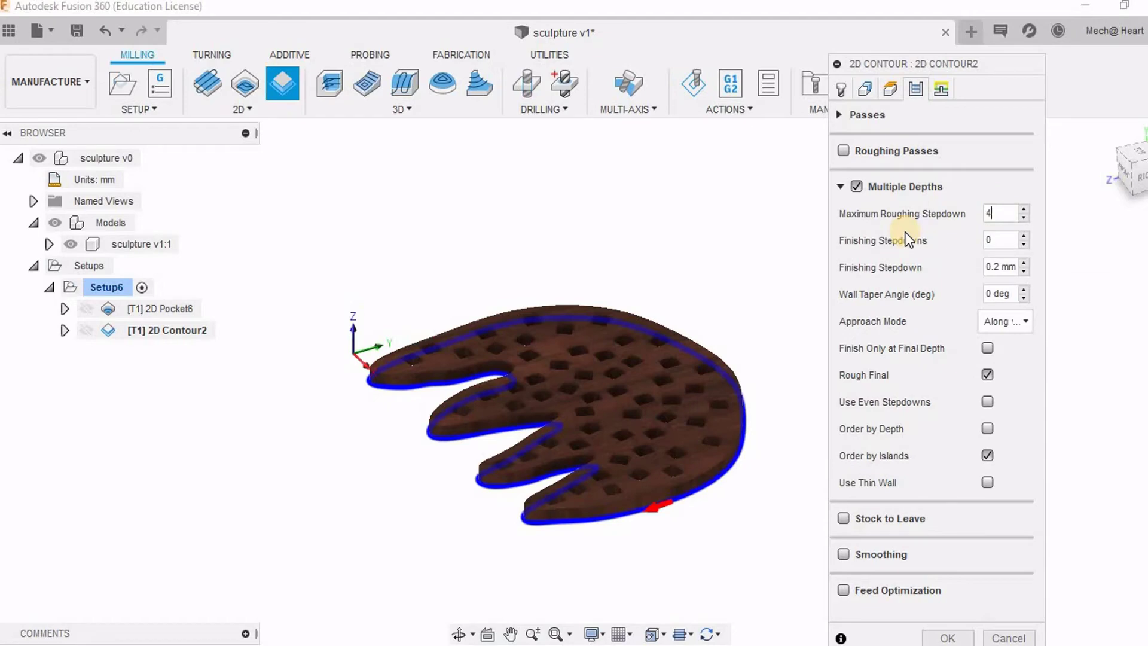
pyautogui.doubleClick(995, 239)
pyautogui.write('1')
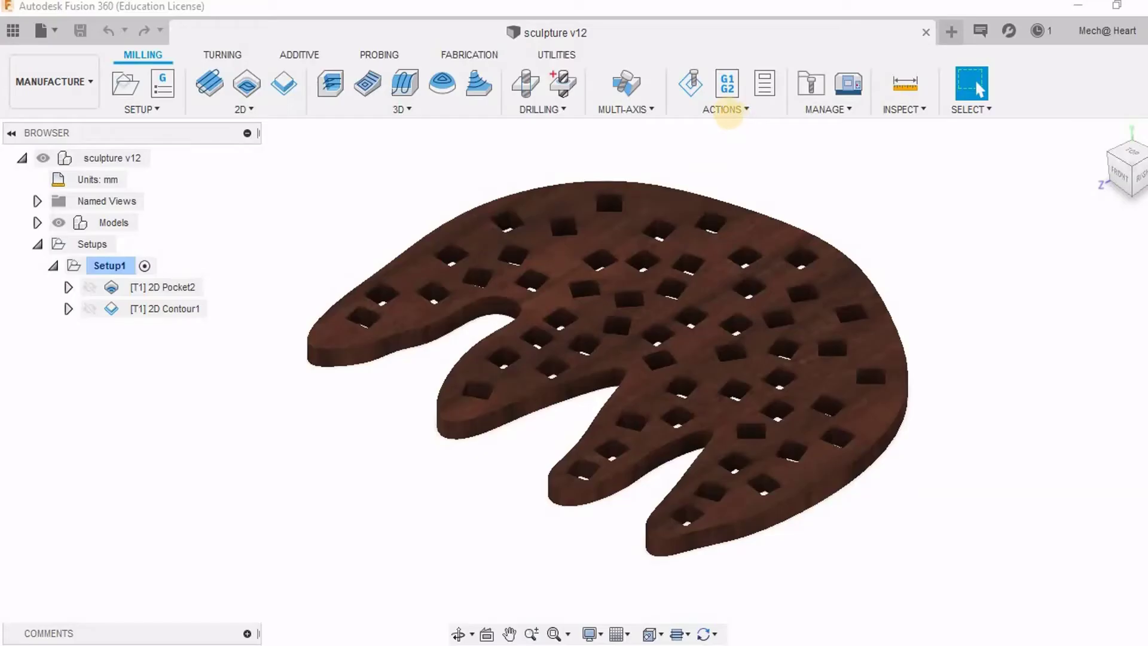
# - Launch the simulation with stock shown, play it, and step ahead to the contour operation
pyautogui.click(728, 111)
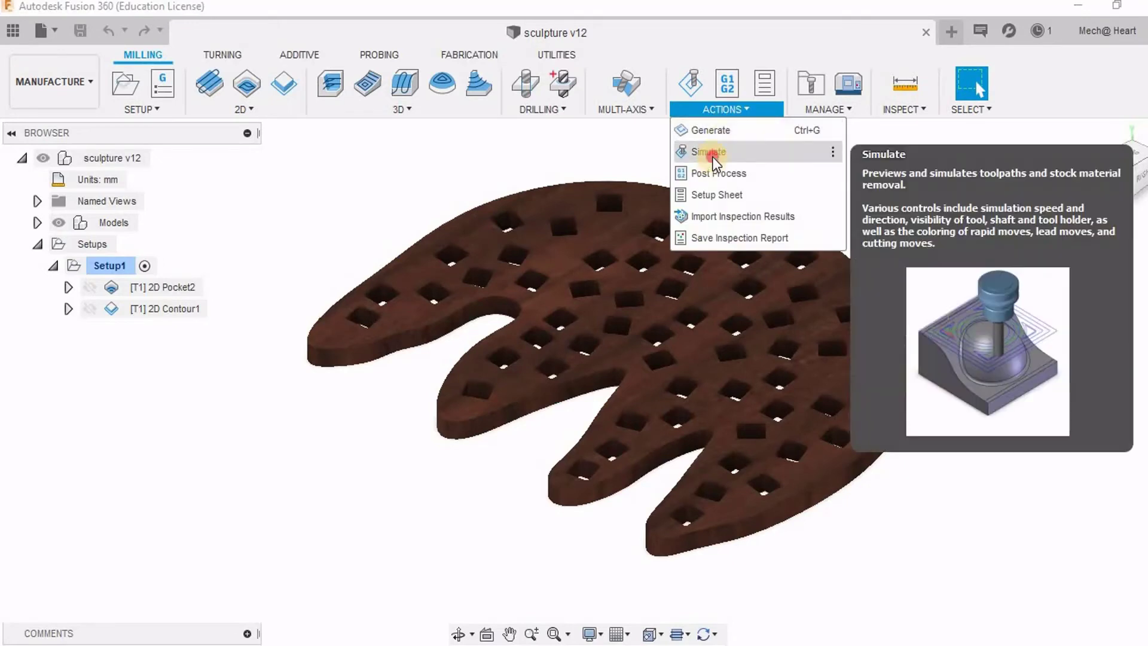
pyautogui.click(712, 157)
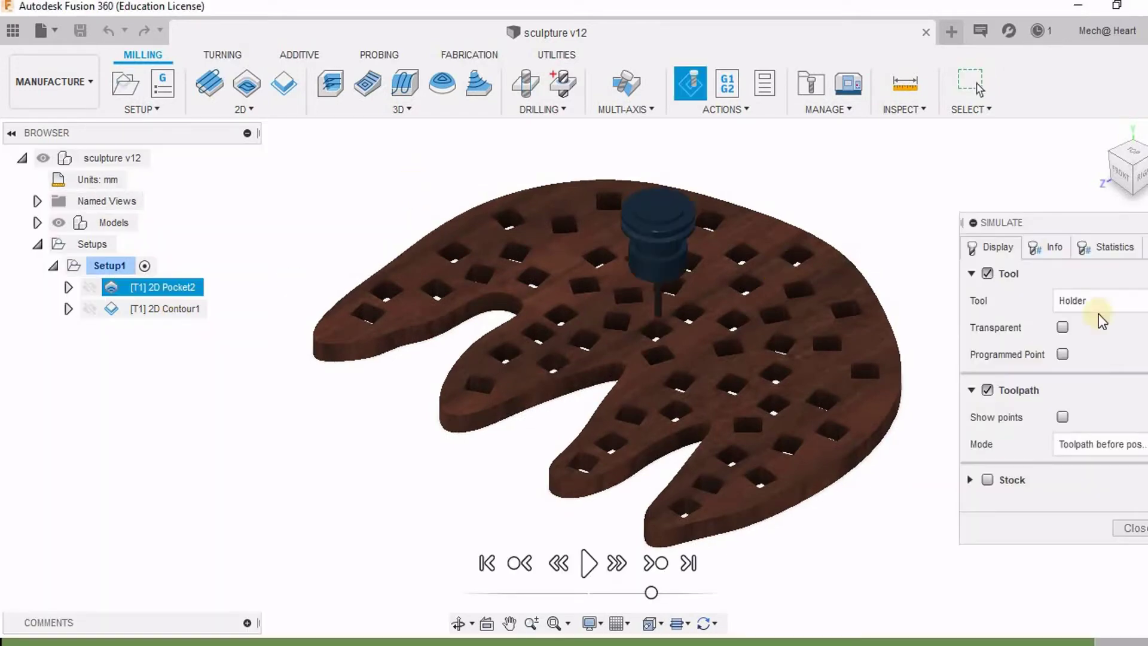
pyautogui.moveTo(1037, 220); pyautogui.dragTo(913, 124)
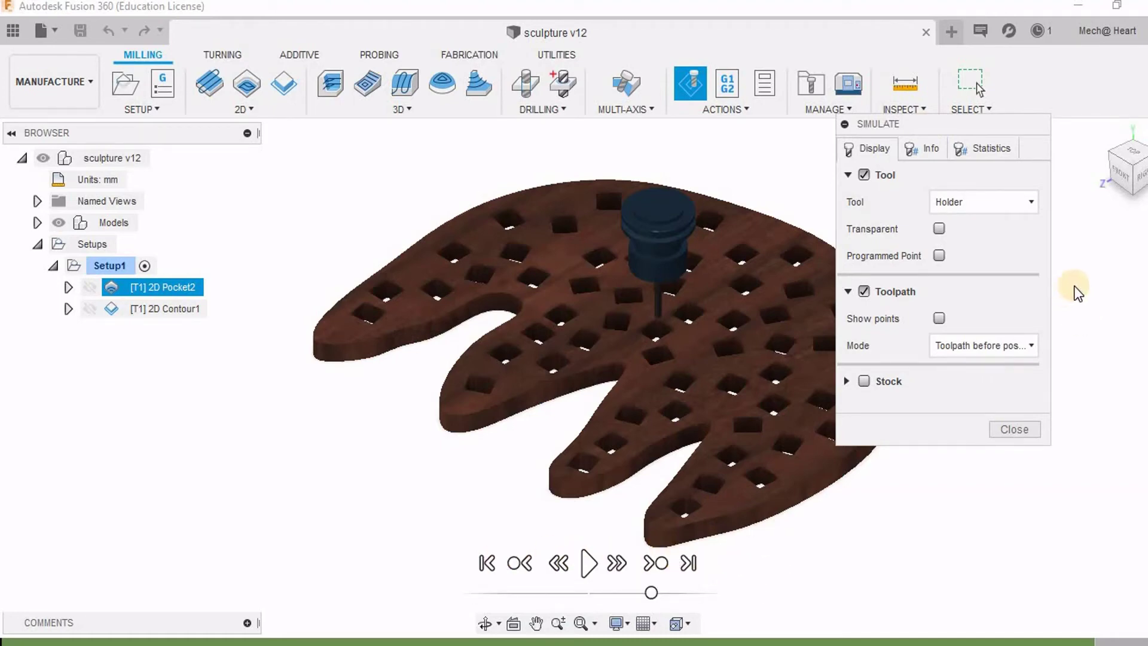
pyautogui.click(863, 380)
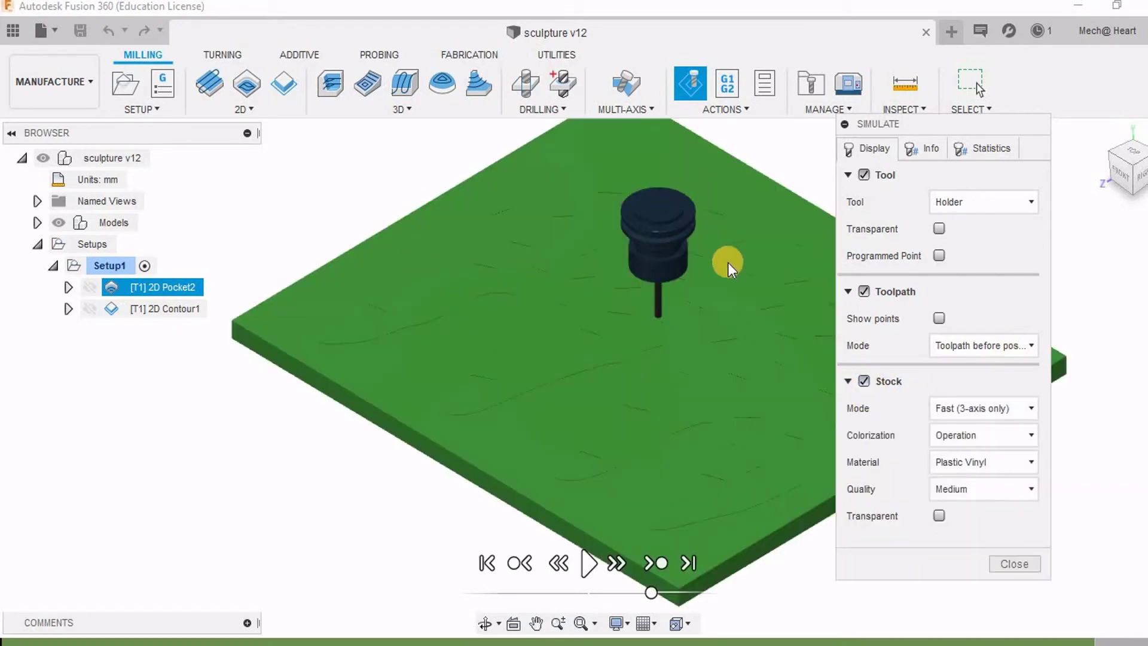
pyautogui.moveTo(879, 124); pyautogui.dragTo(829, 78)
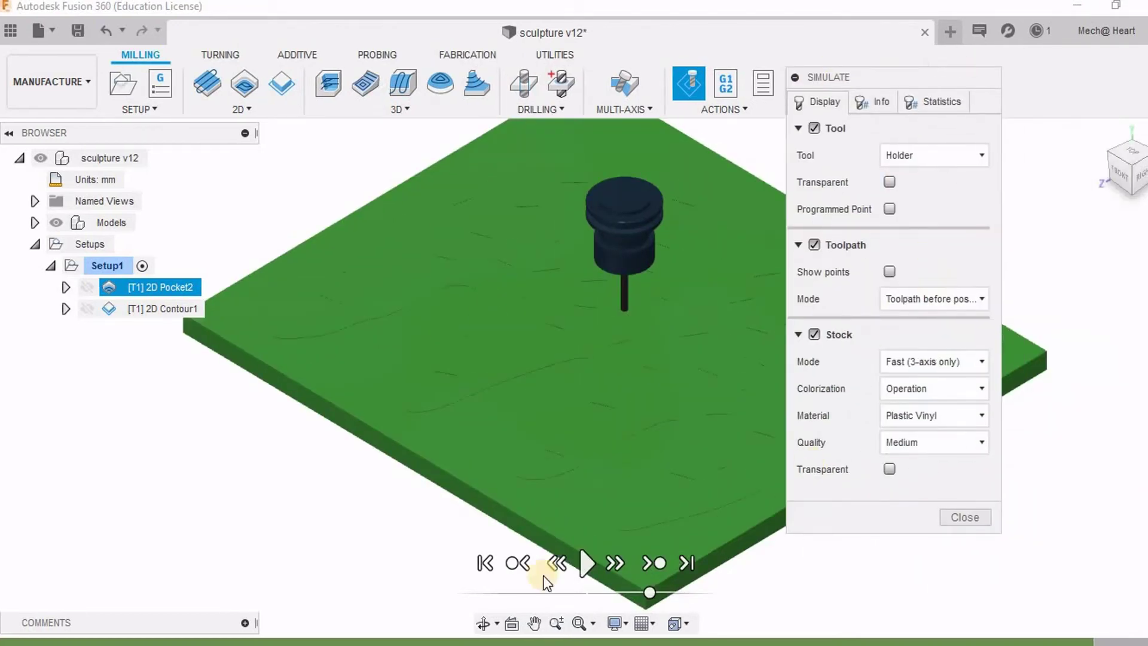
pyautogui.click(588, 562)
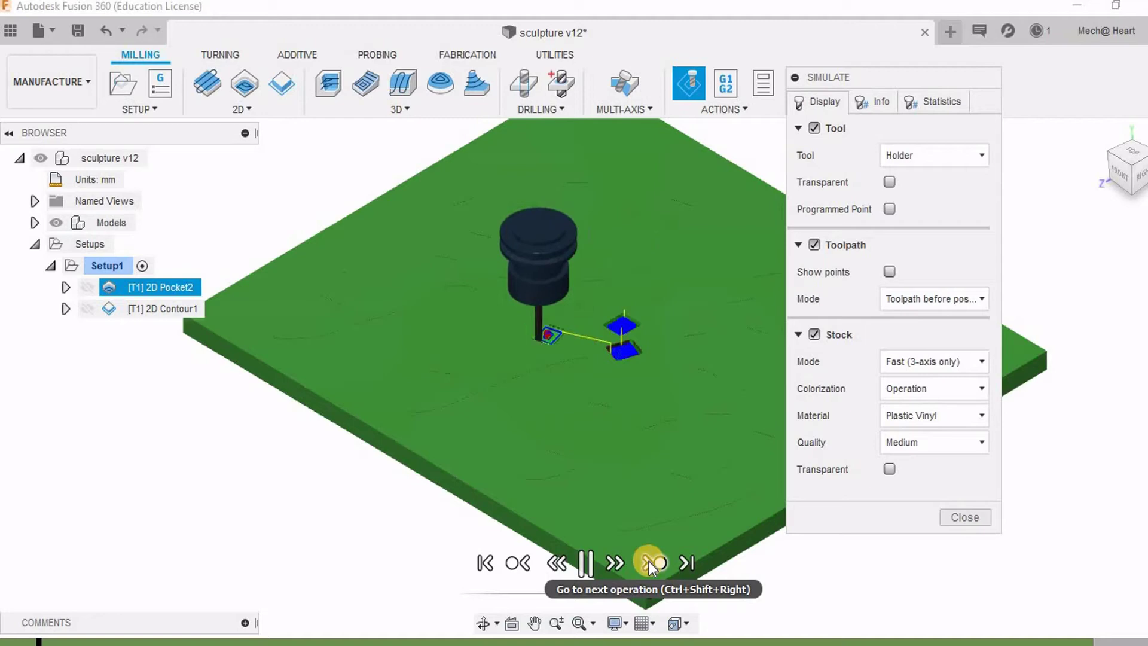
pyautogui.click(650, 564)
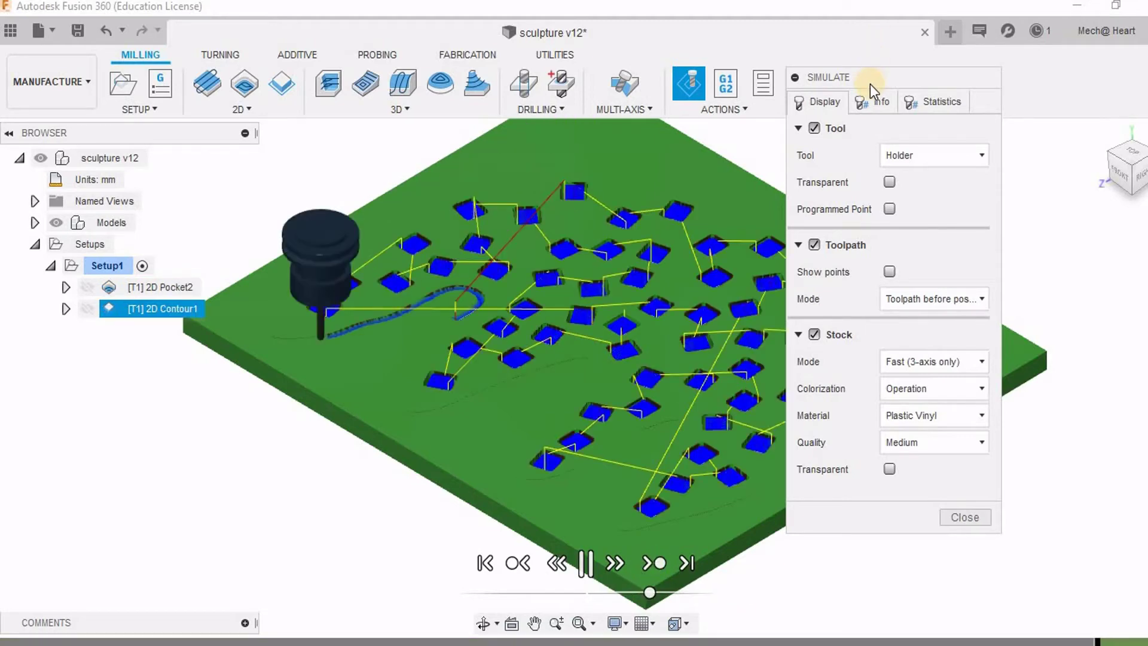
pyautogui.moveTo(870, 84); pyautogui.dragTo(1031, 98)
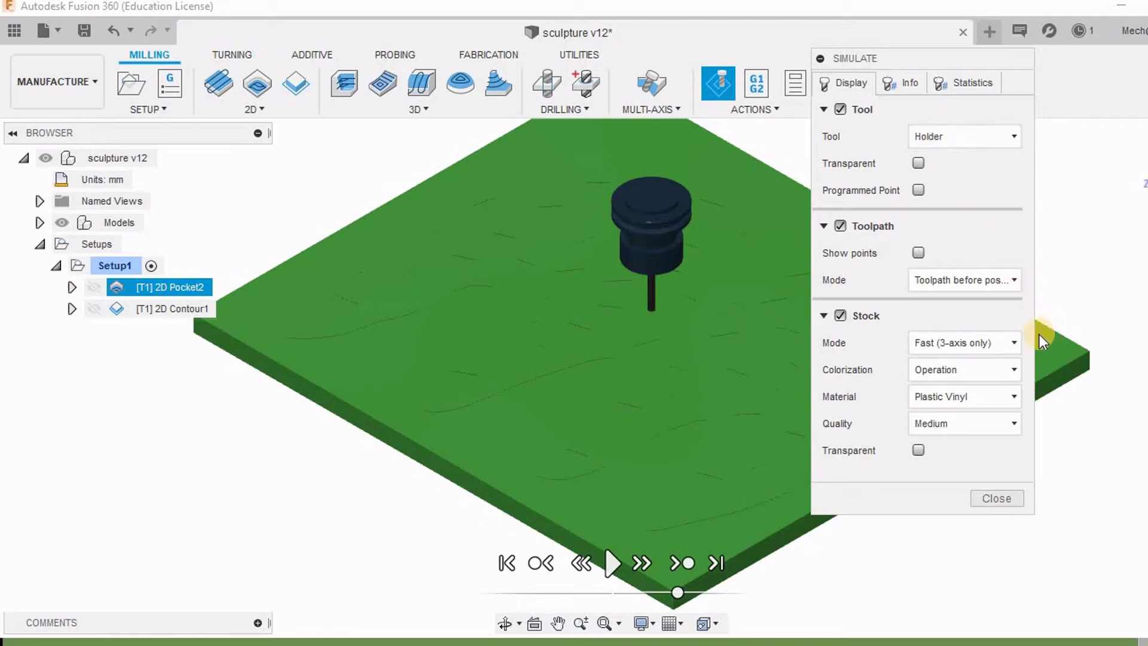
# - Replay with Info shown, read the 3:42:20 / 161.542 m statistics, and close the simulation
pyautogui.click(905, 91)
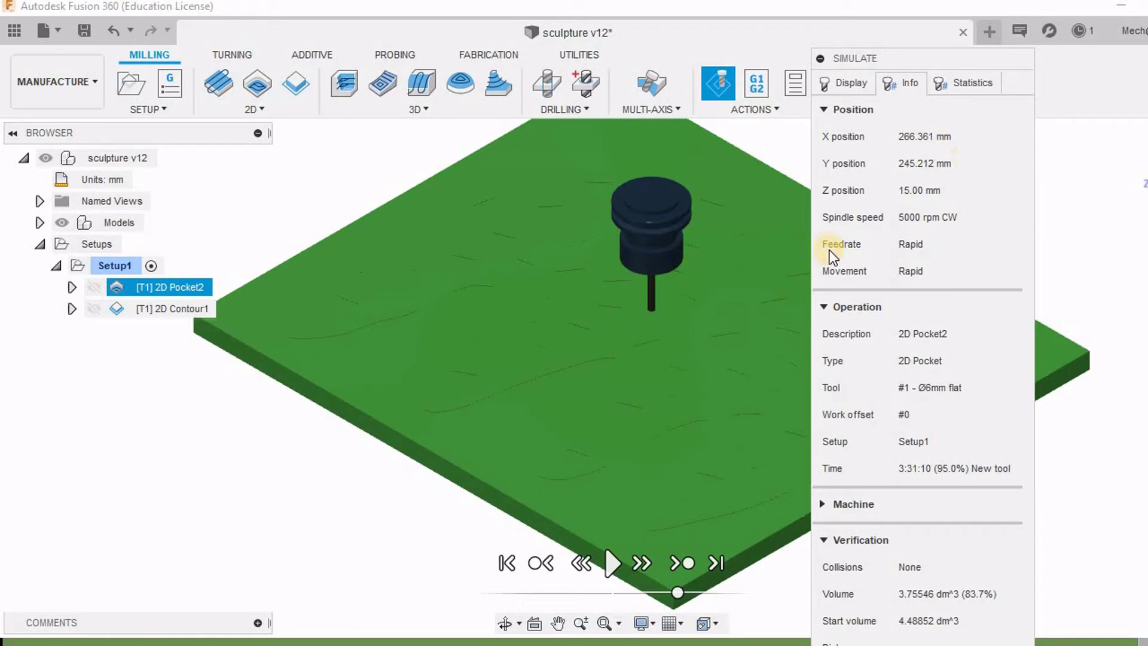
pyautogui.click(616, 561)
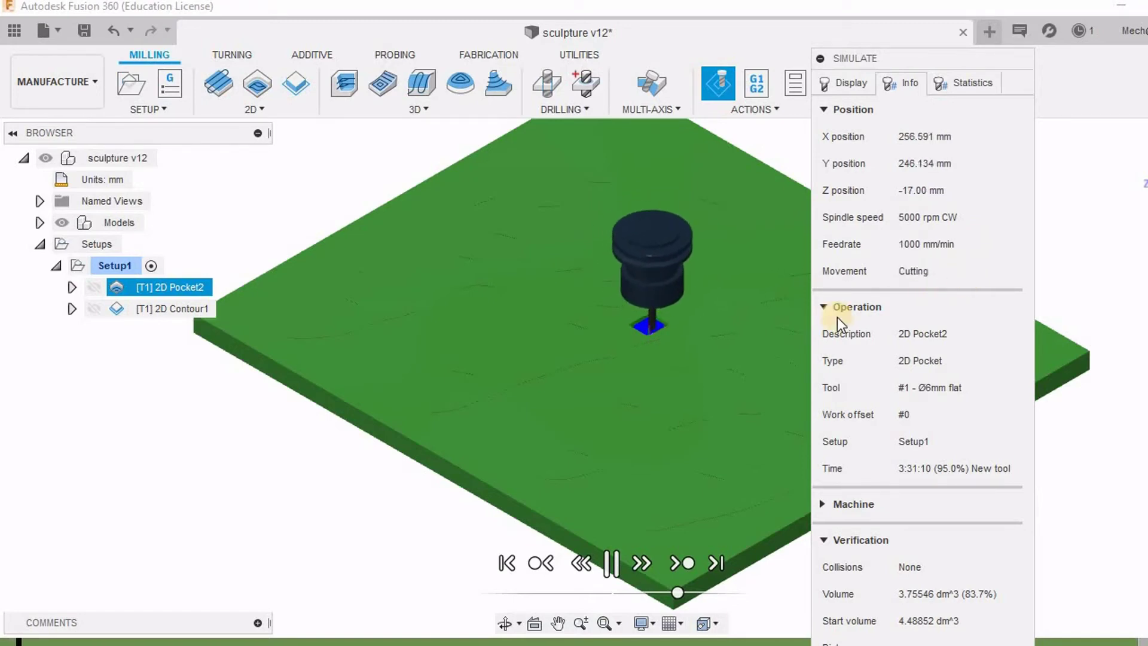
pyautogui.scroll(5, 655, 339)
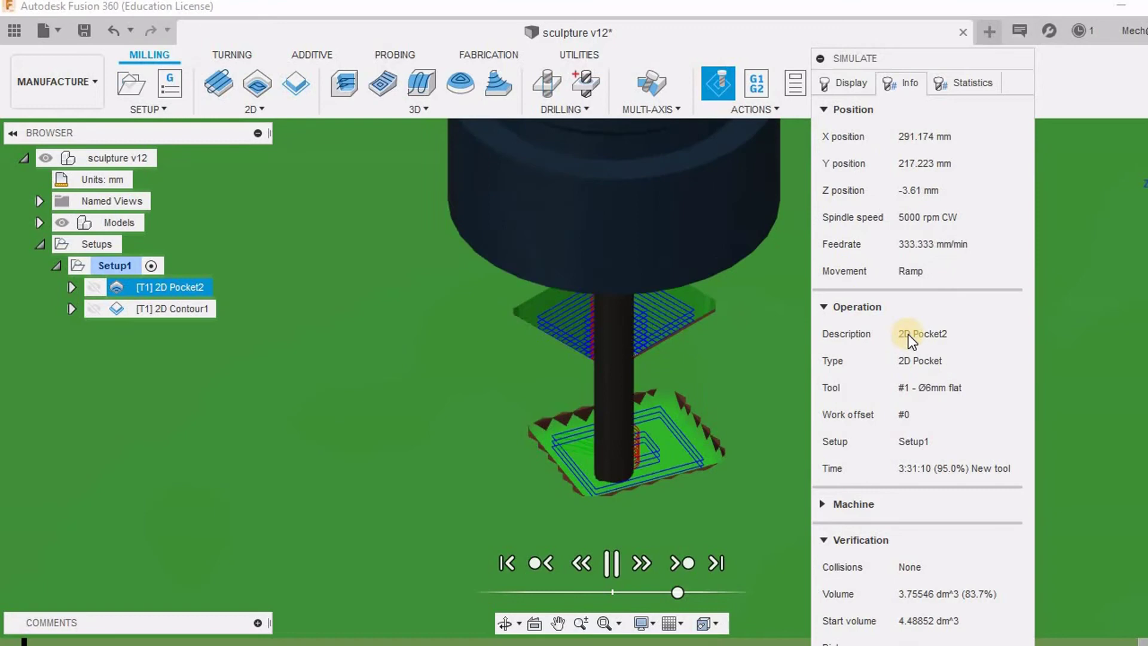
pyautogui.click(977, 86)
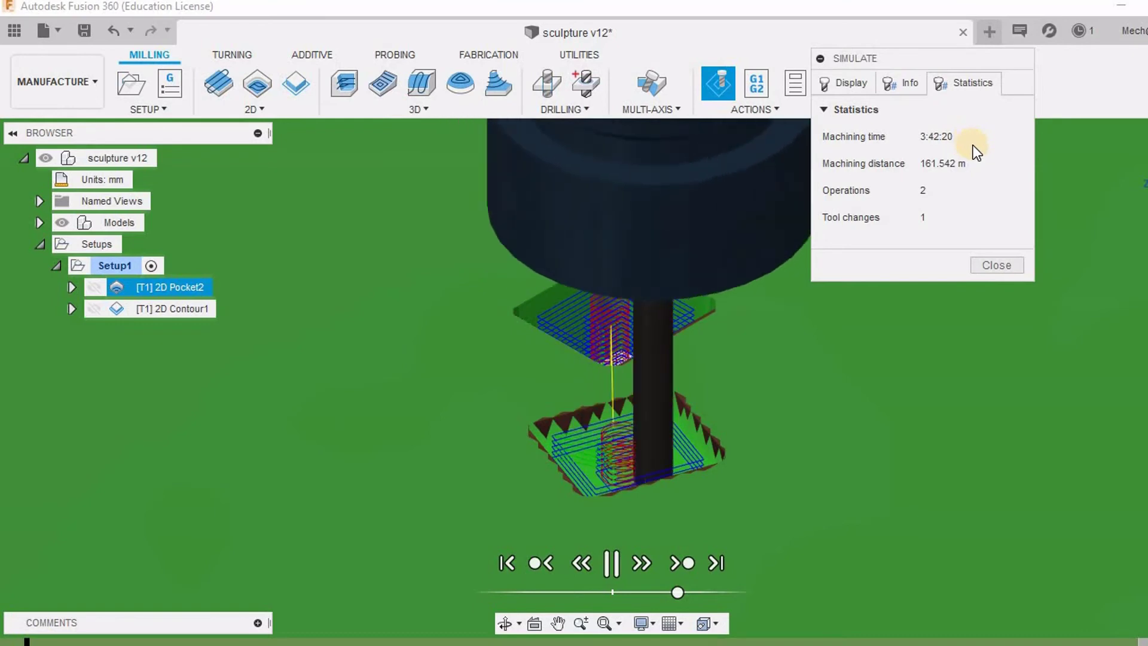
pyautogui.click(1005, 265)
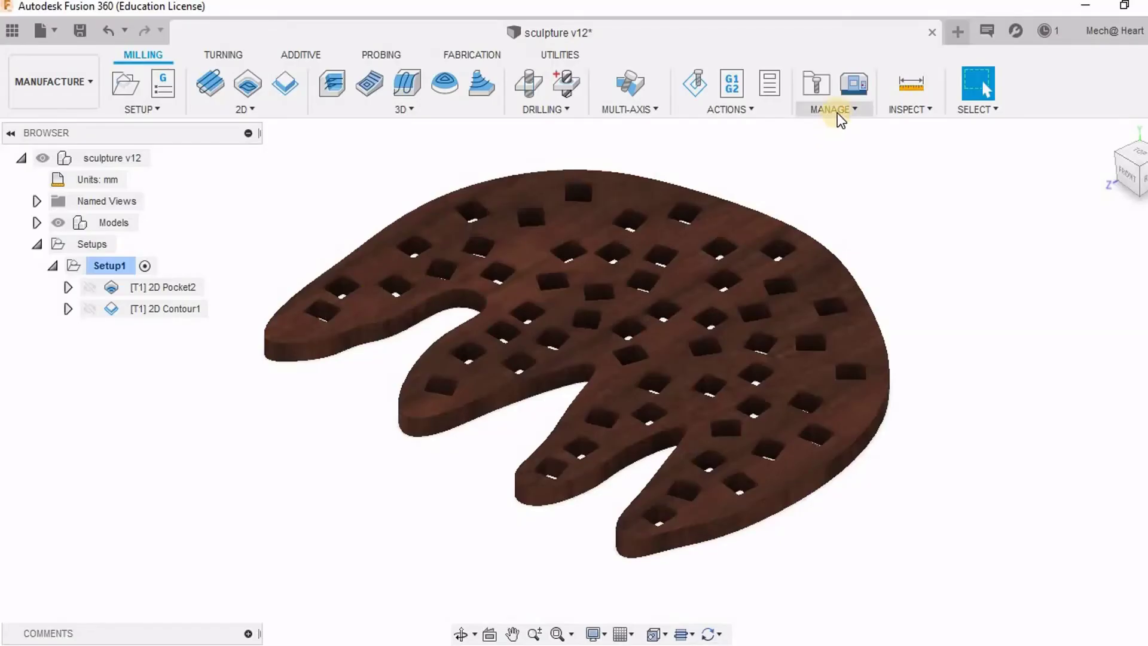
# - Open Post Process and choose the ShopBot OpenSBP post processor
pyautogui.click(740, 112)
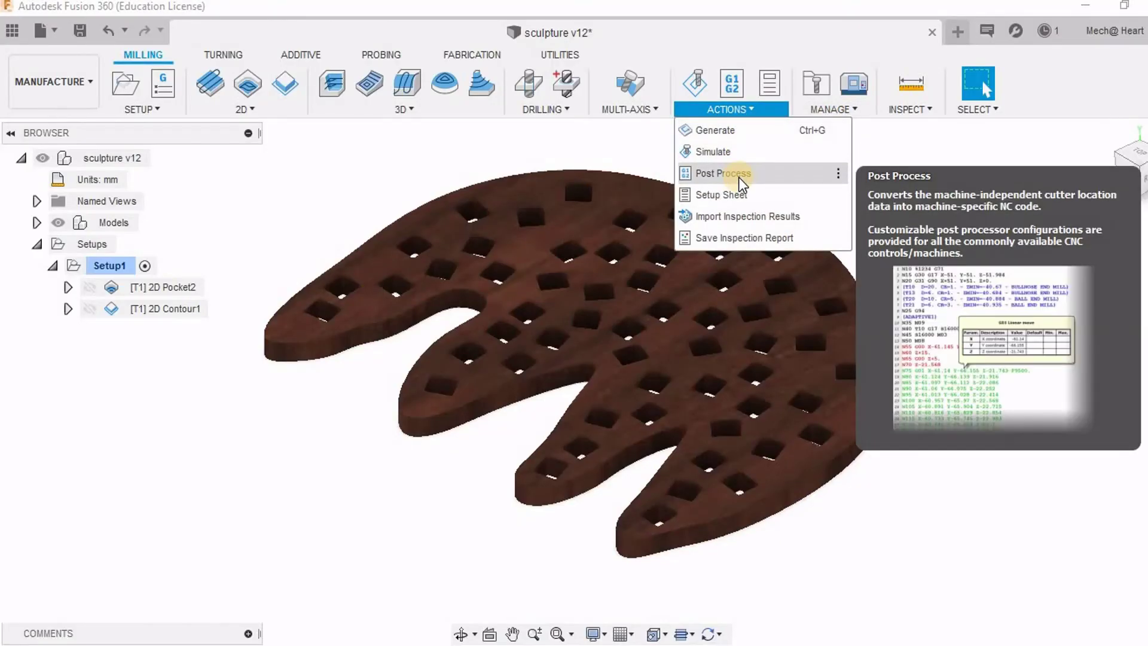
pyautogui.click(738, 175)
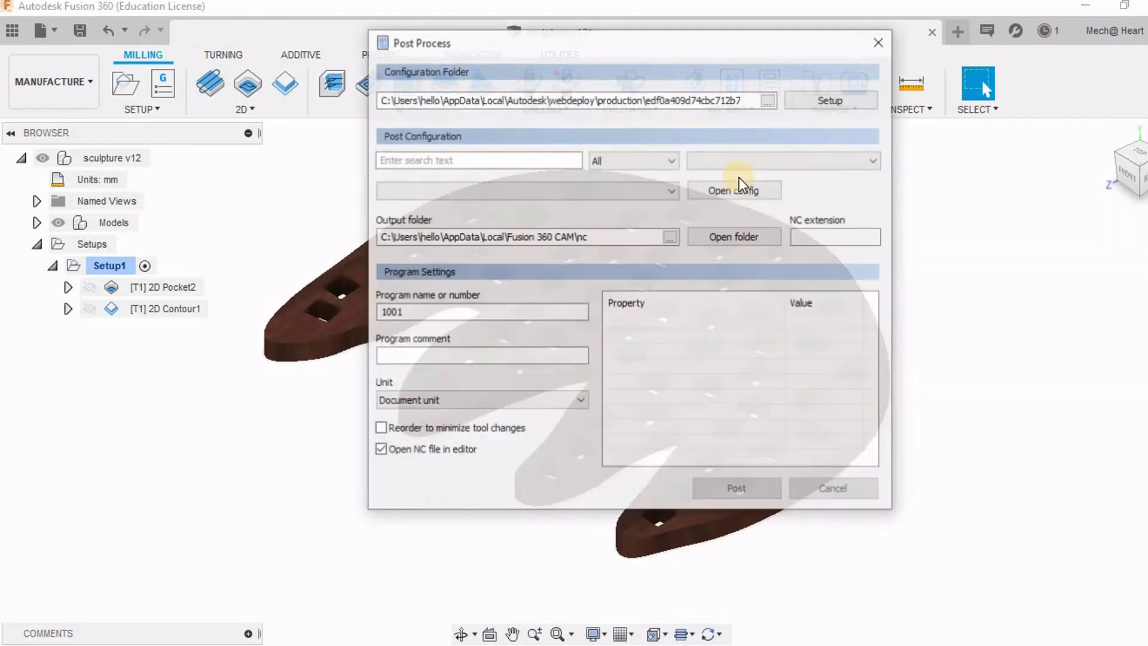
pyautogui.click(604, 191)
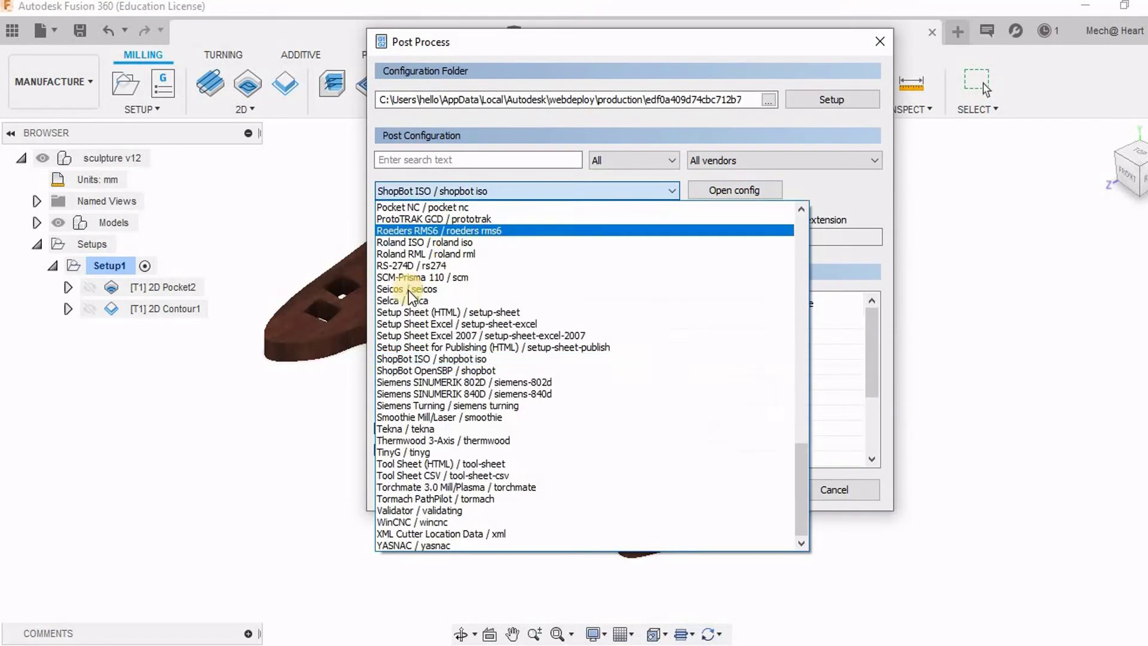
pyautogui.click(443, 371)
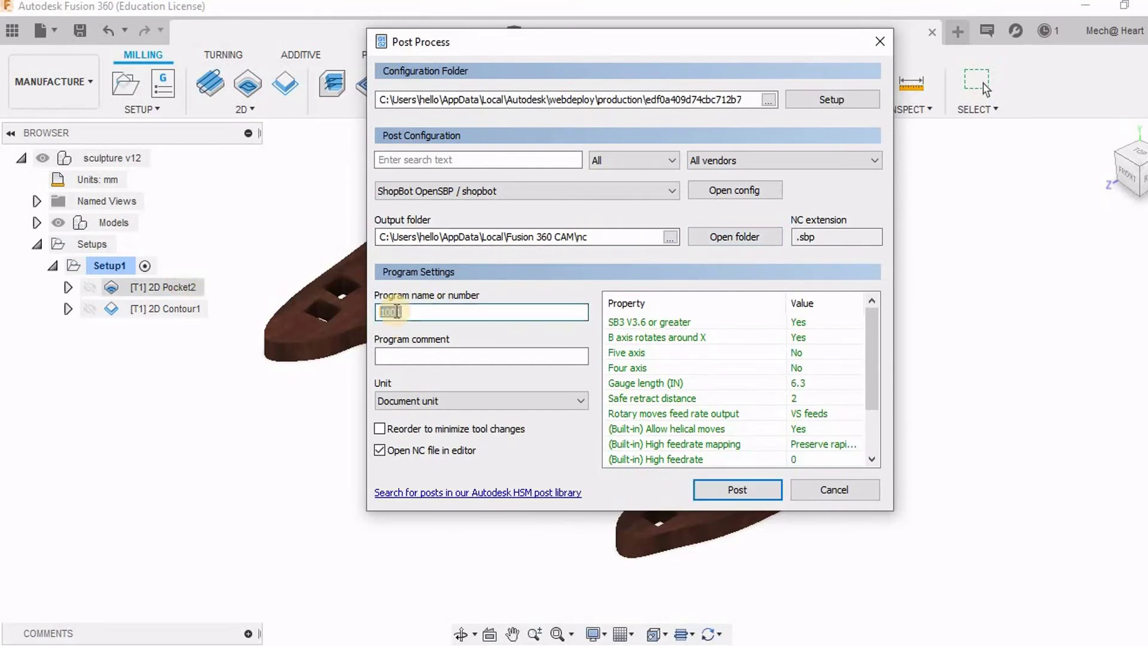
# - Name the program newtoolpath, post it, and save the .sbp file
pyautogui.doubleClick(391, 311)
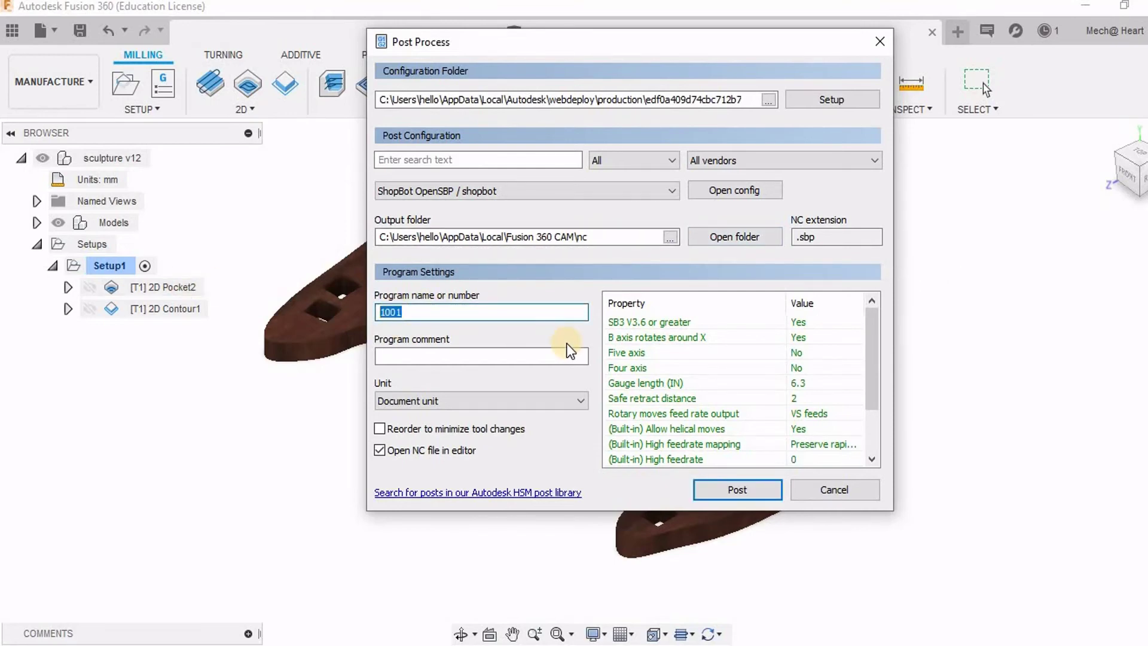
pyautogui.write('newtoolpath')
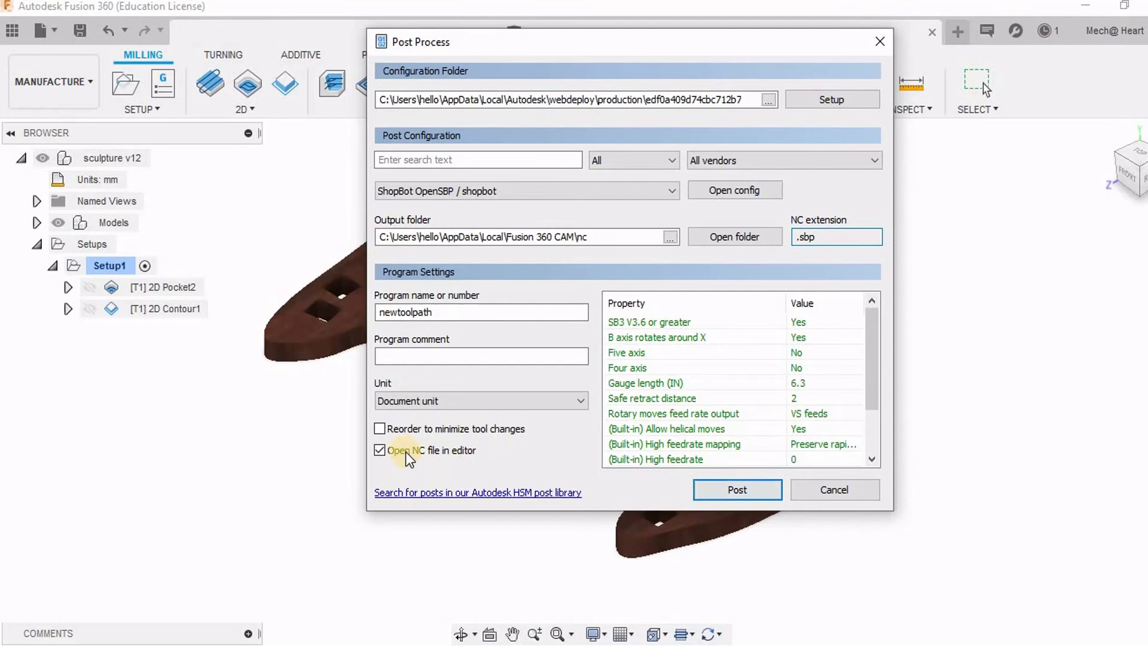
pyautogui.scroll(-2, 742, 369)
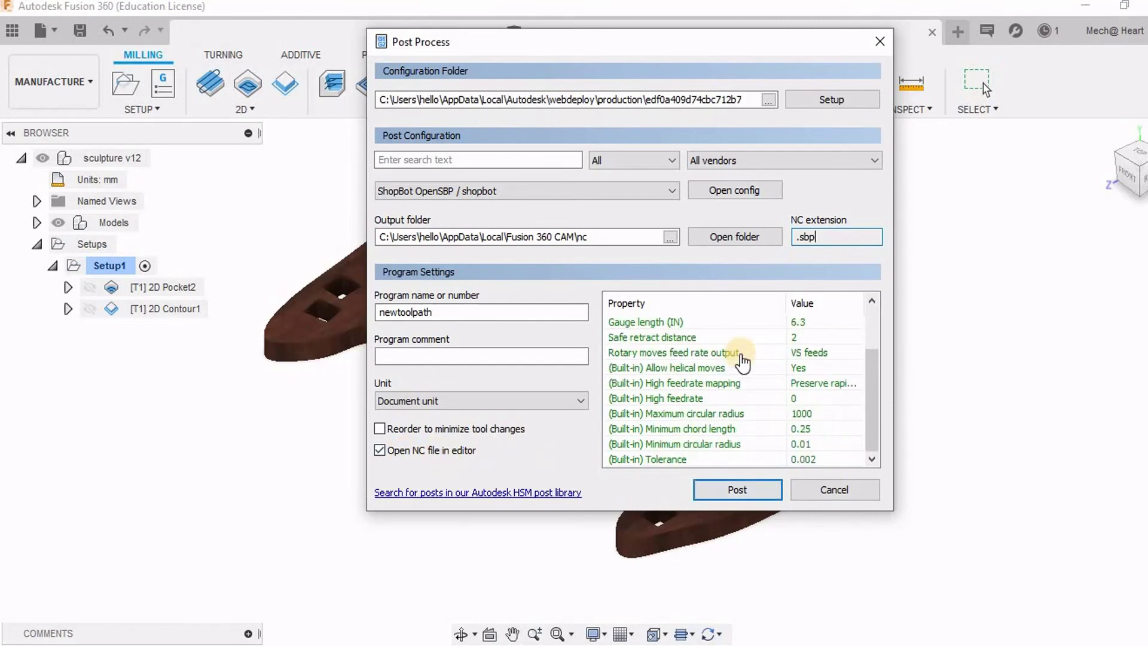
pyautogui.click(759, 494)
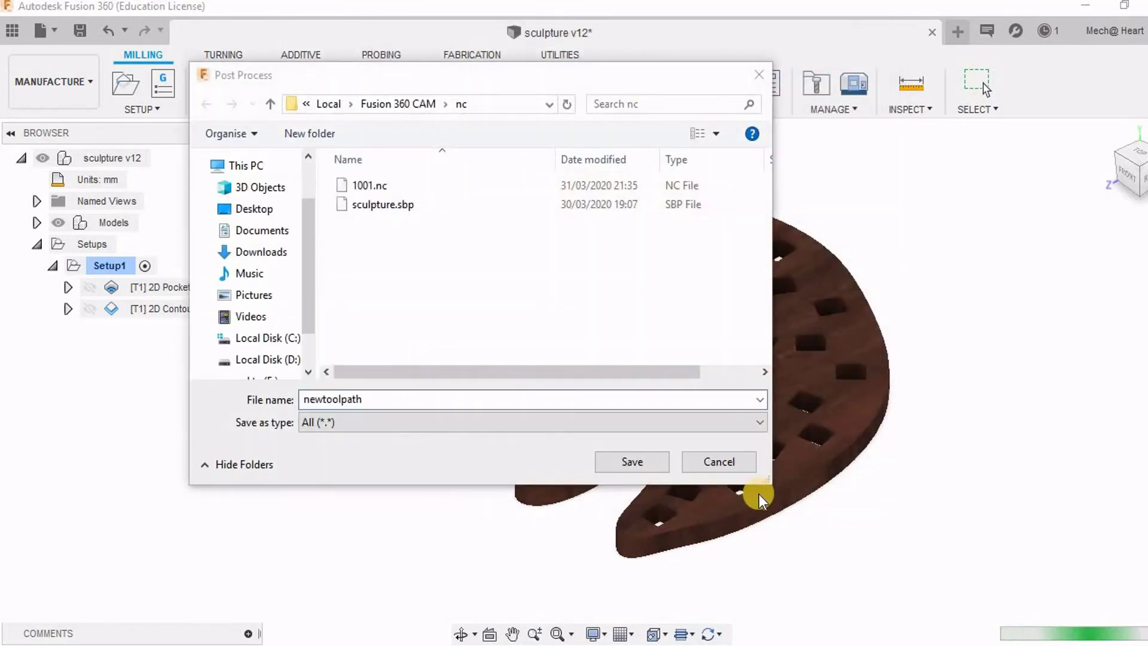
pyautogui.click(620, 456)
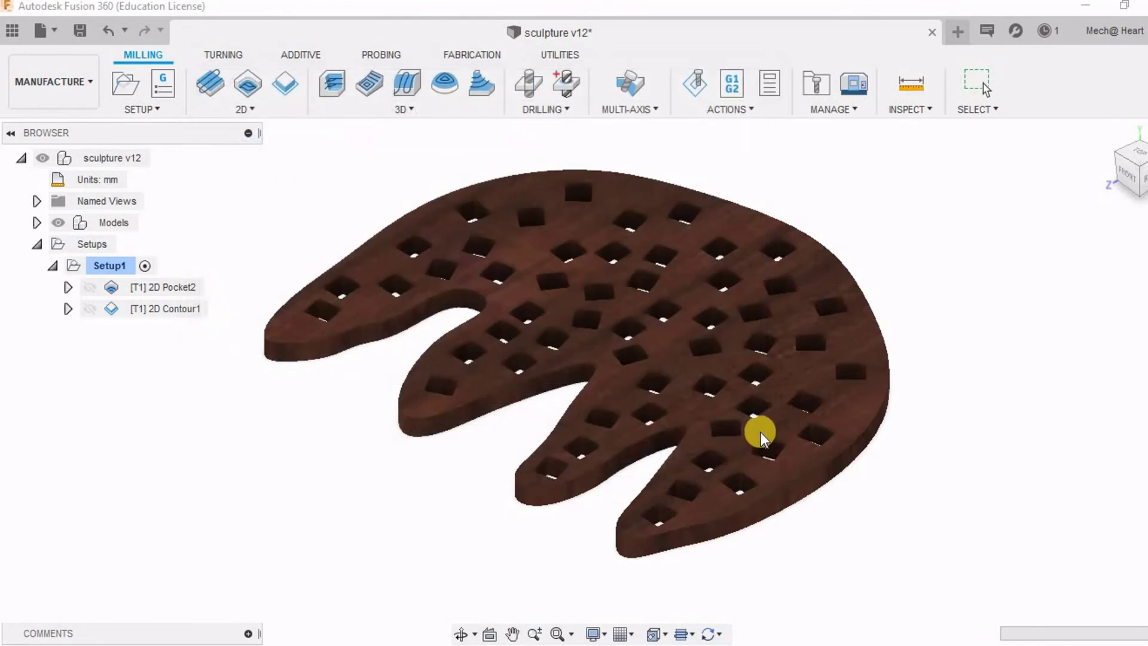
pyautogui.click(761, 432)
pyautogui.click(935, 188)
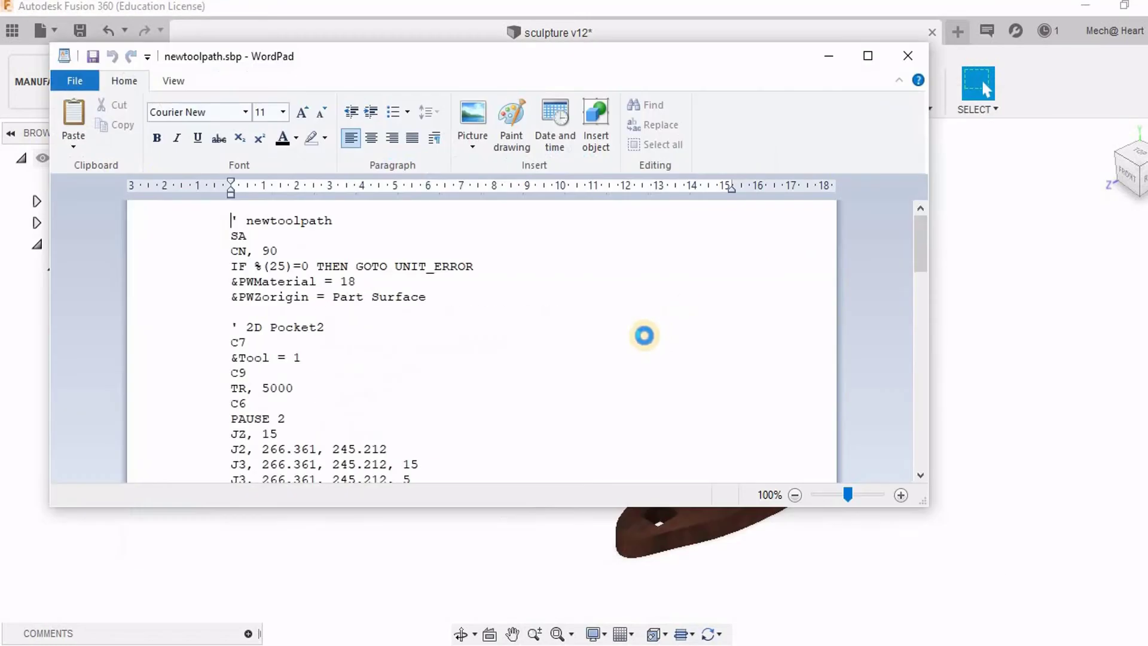
pyautogui.scroll(-6, 366, 321)
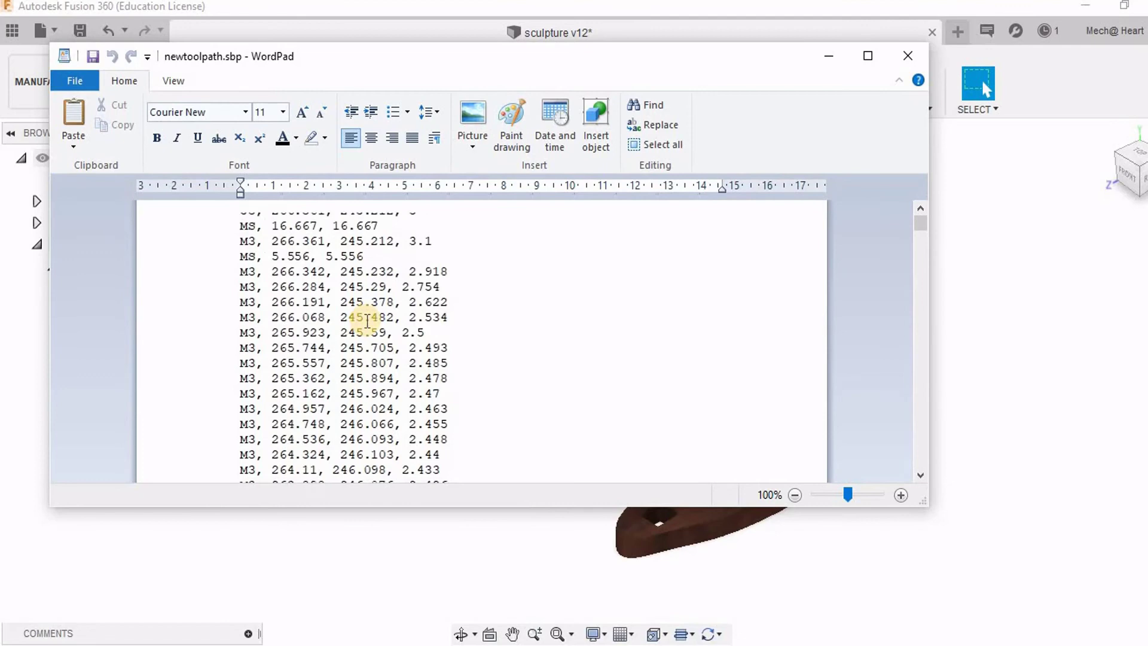
pyautogui.scroll(-13, 366, 317)
pyautogui.click(921, 254)
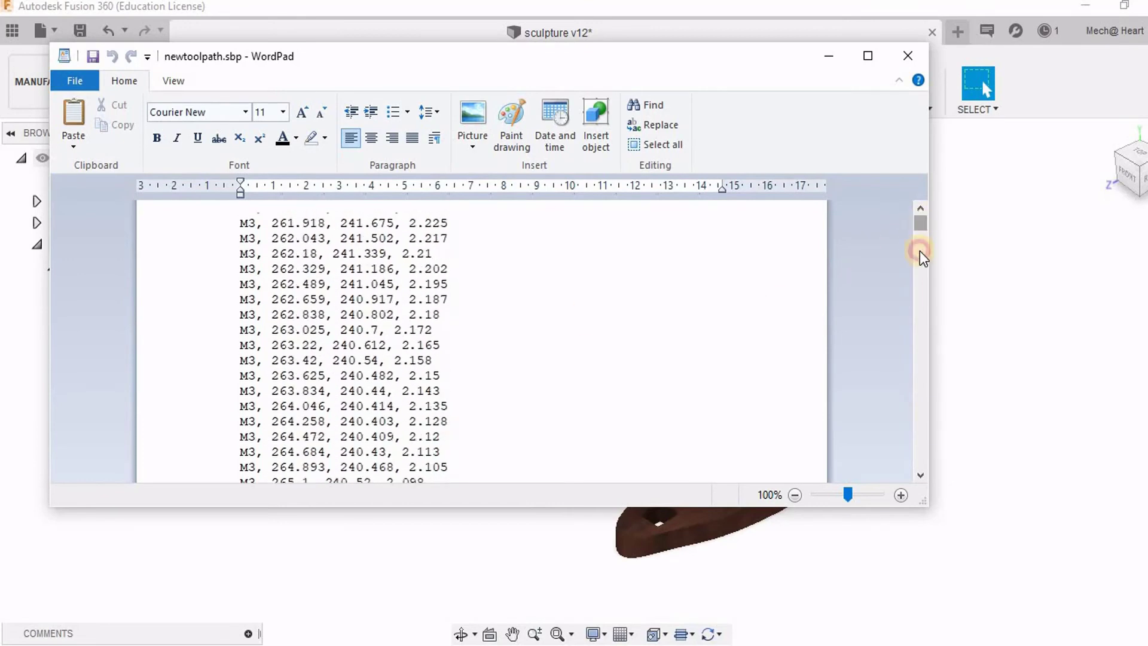
pyautogui.moveTo(919, 250); pyautogui.dragTo(923, 470)
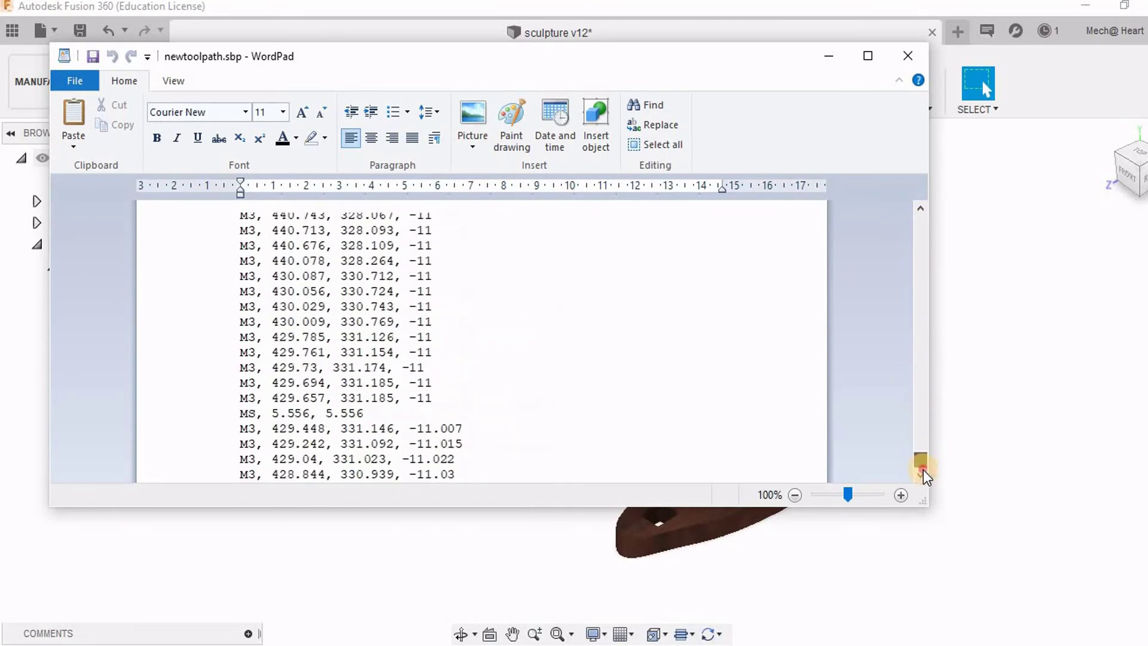
pyautogui.click(916, 63)
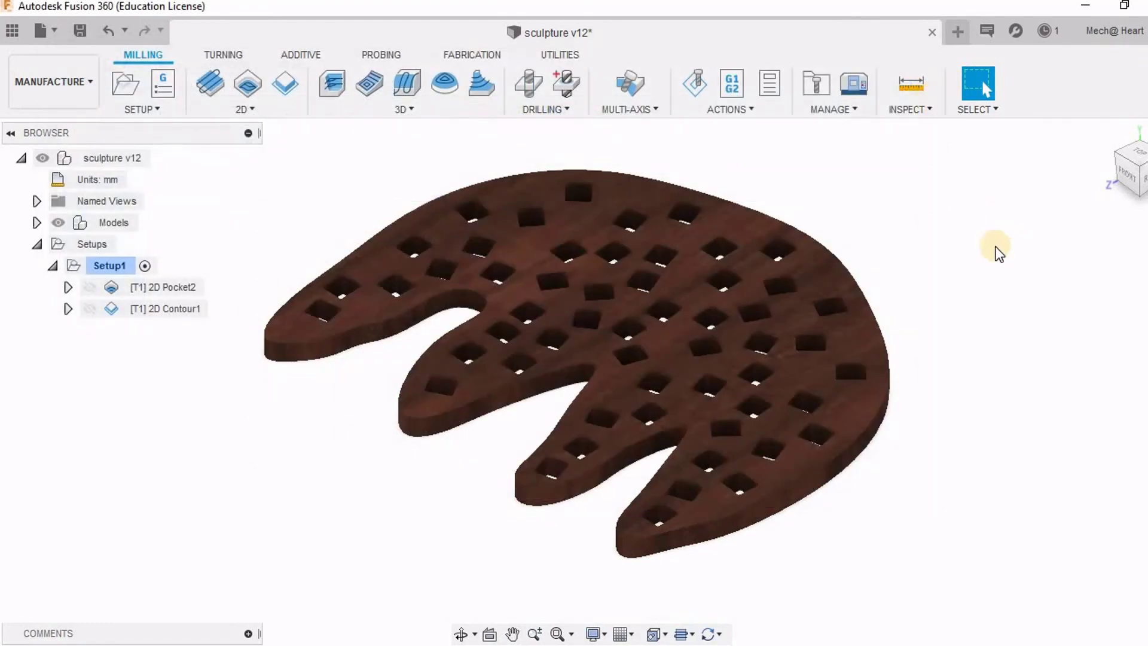